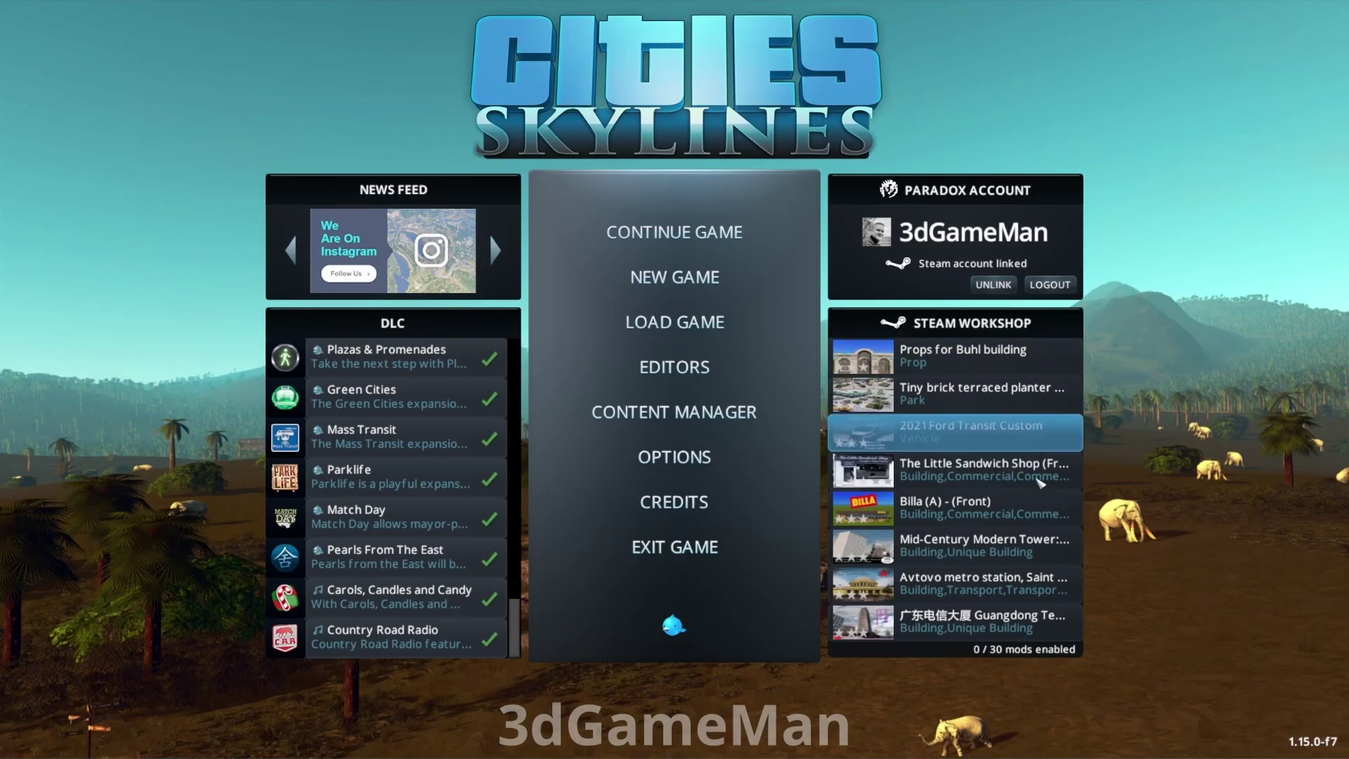
Open the Content Manager's mods, filter them by "unl" to review the matching entries, and close it.
left_click(710, 420)
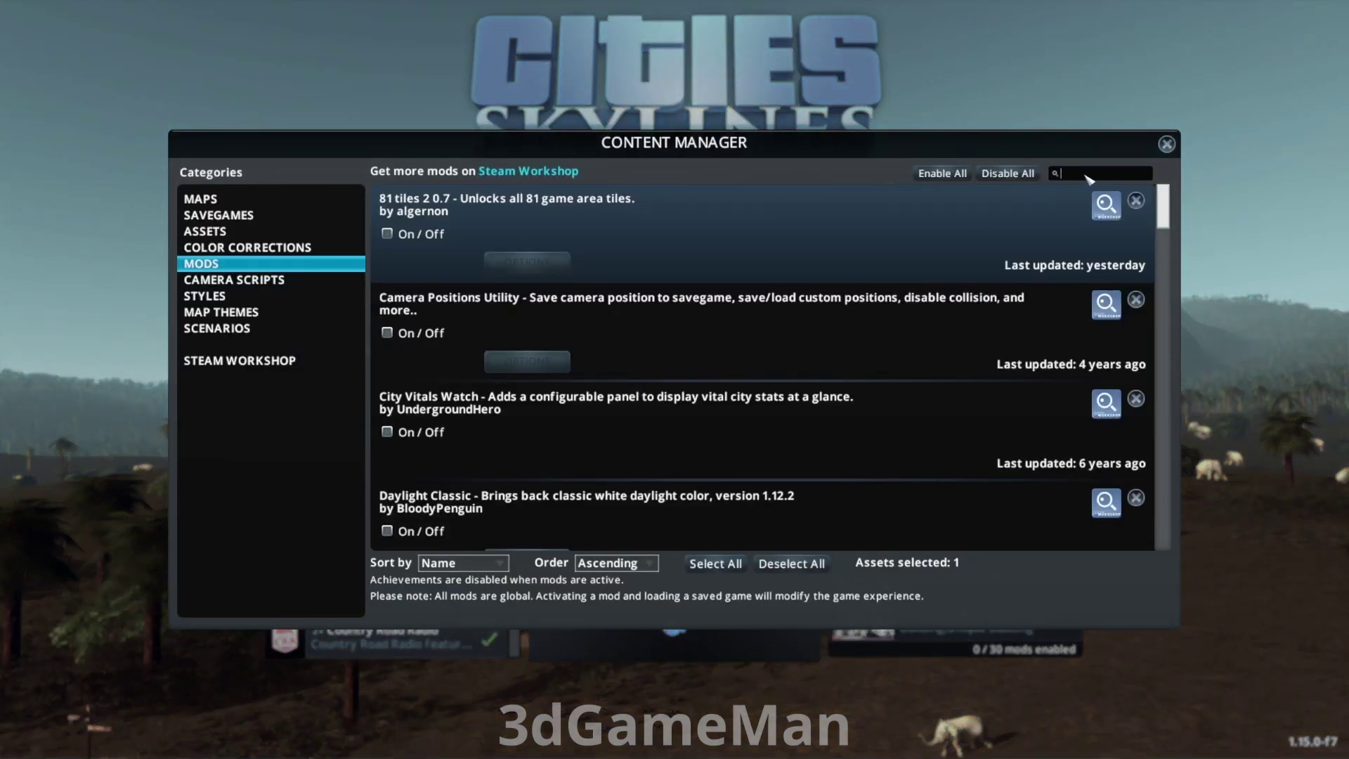
type("unl")
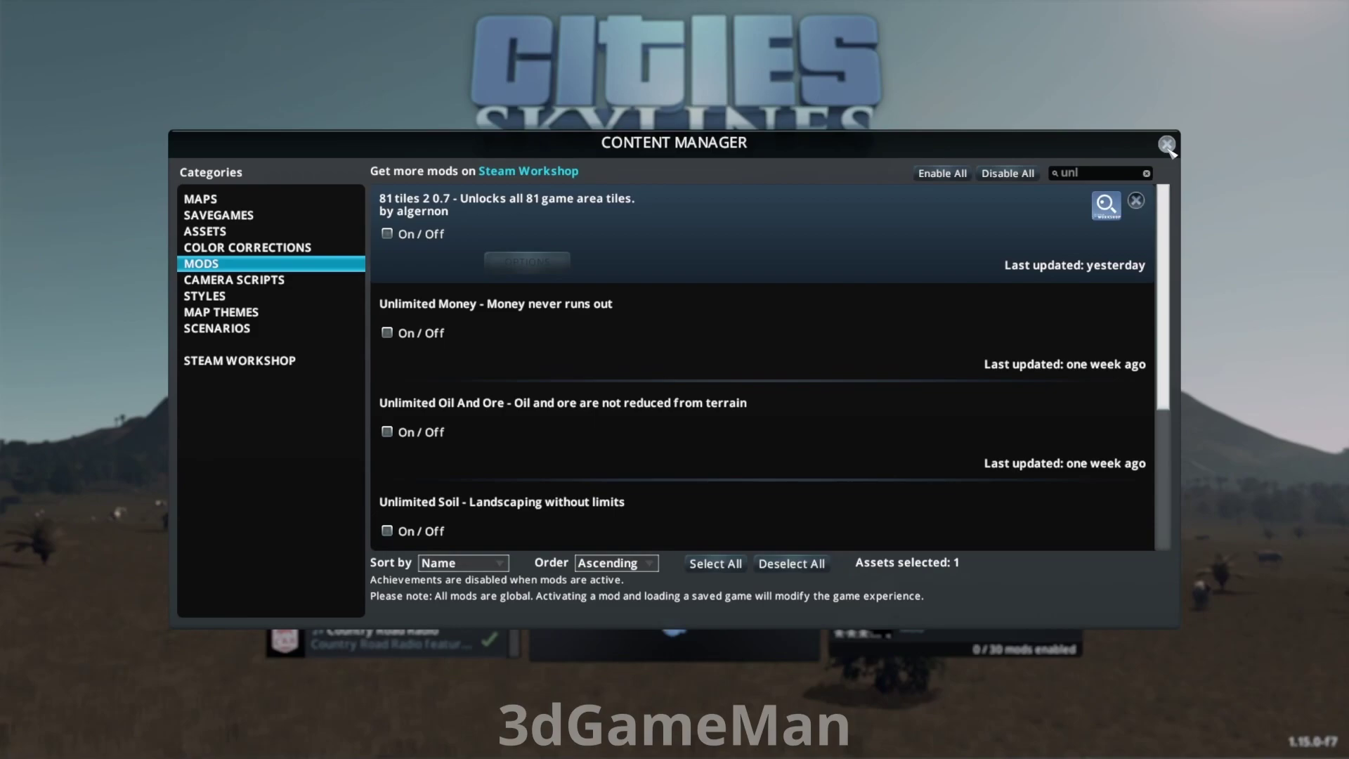
left_click(1166, 145)
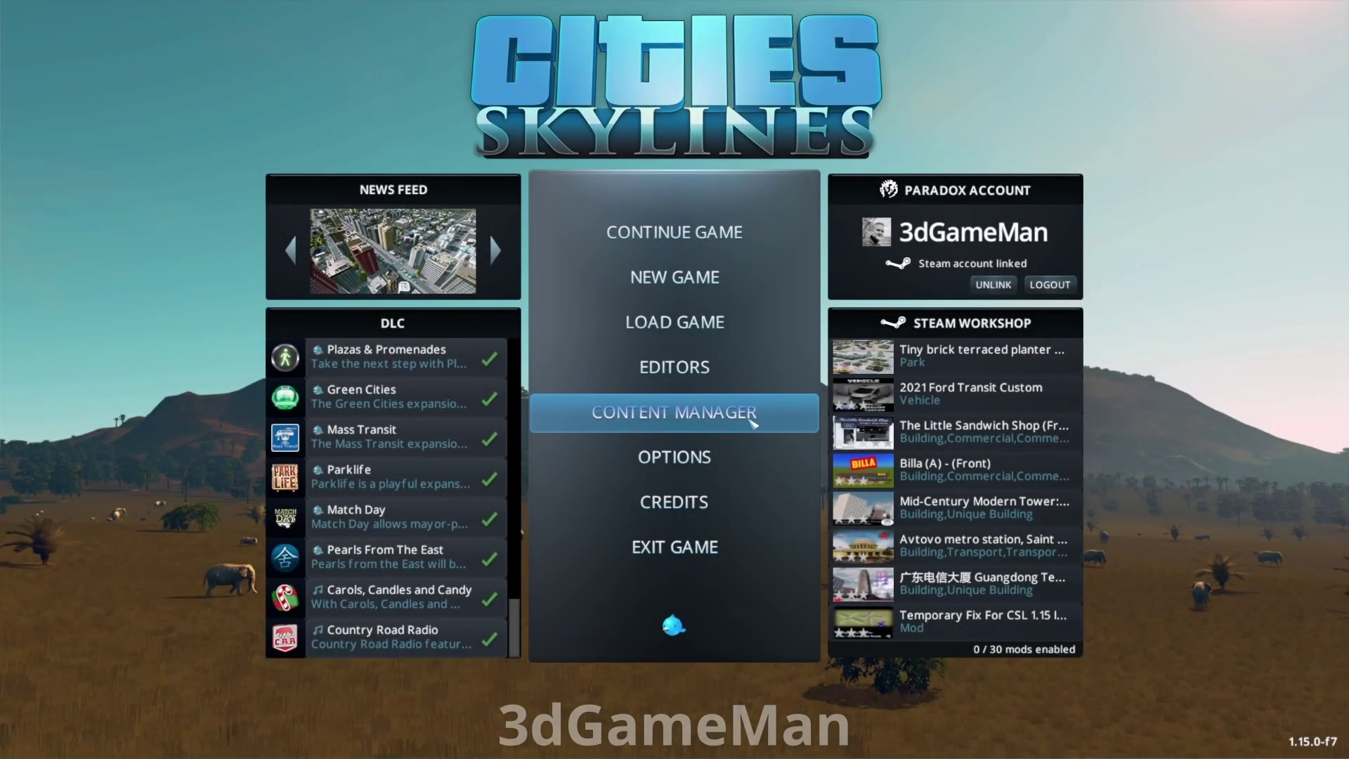
Enable the 81 tiles 2 mod in the Content Manager and return to the main menu.
left_click(714, 425)
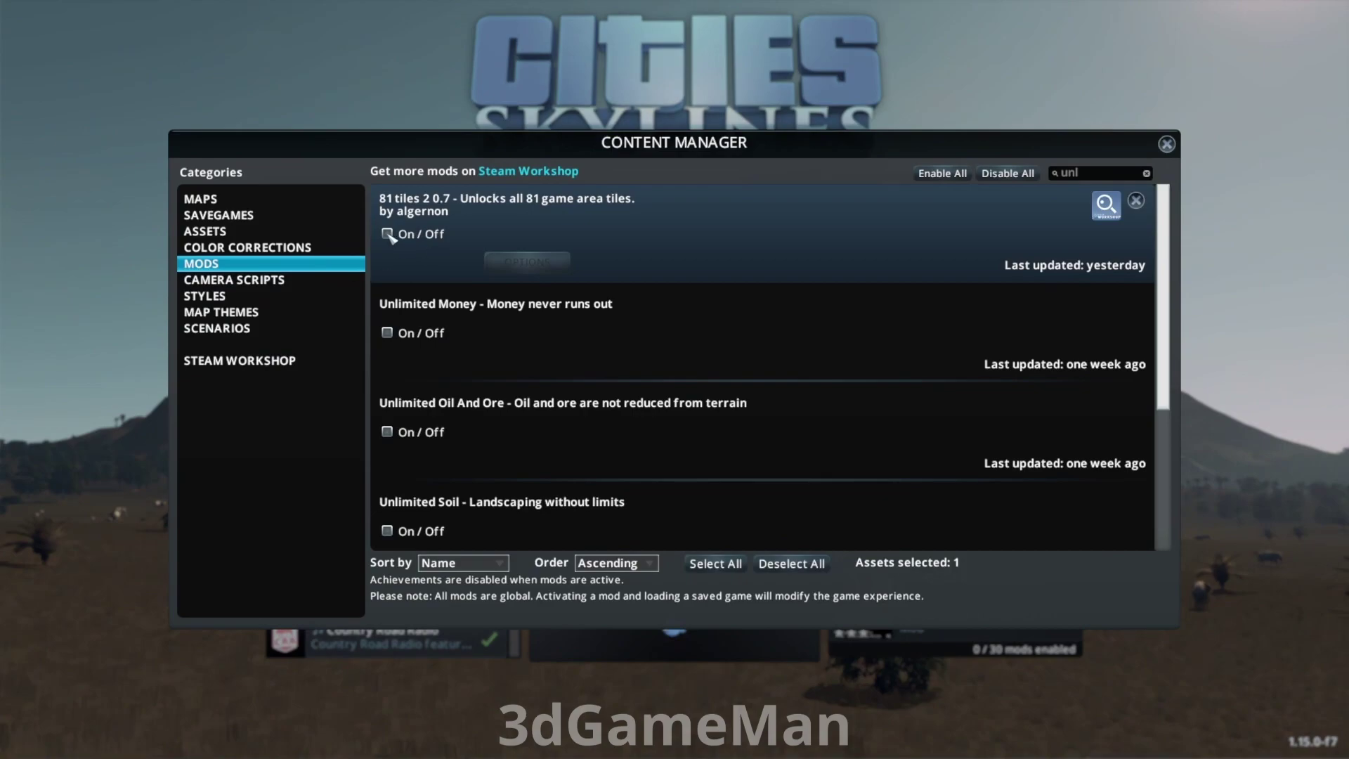
left_click(387, 234)
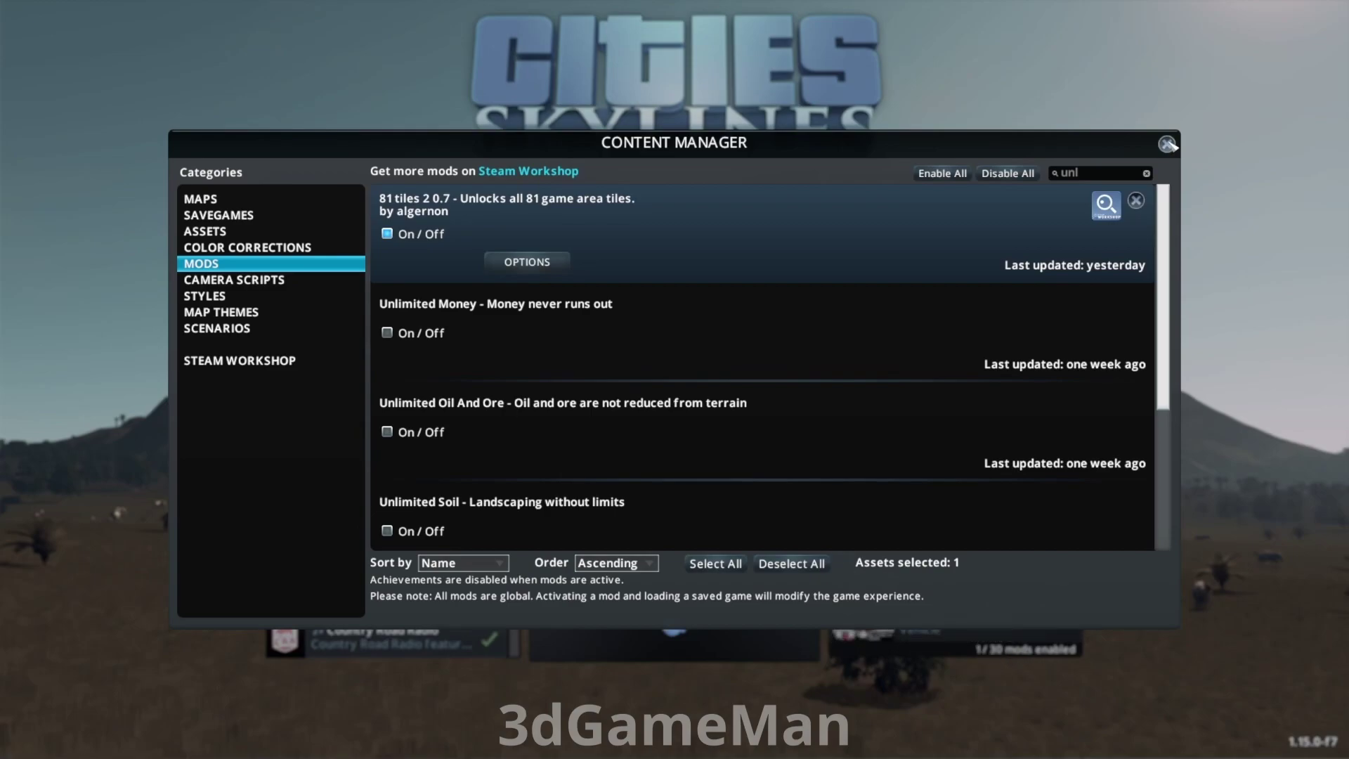
left_click(1168, 144)
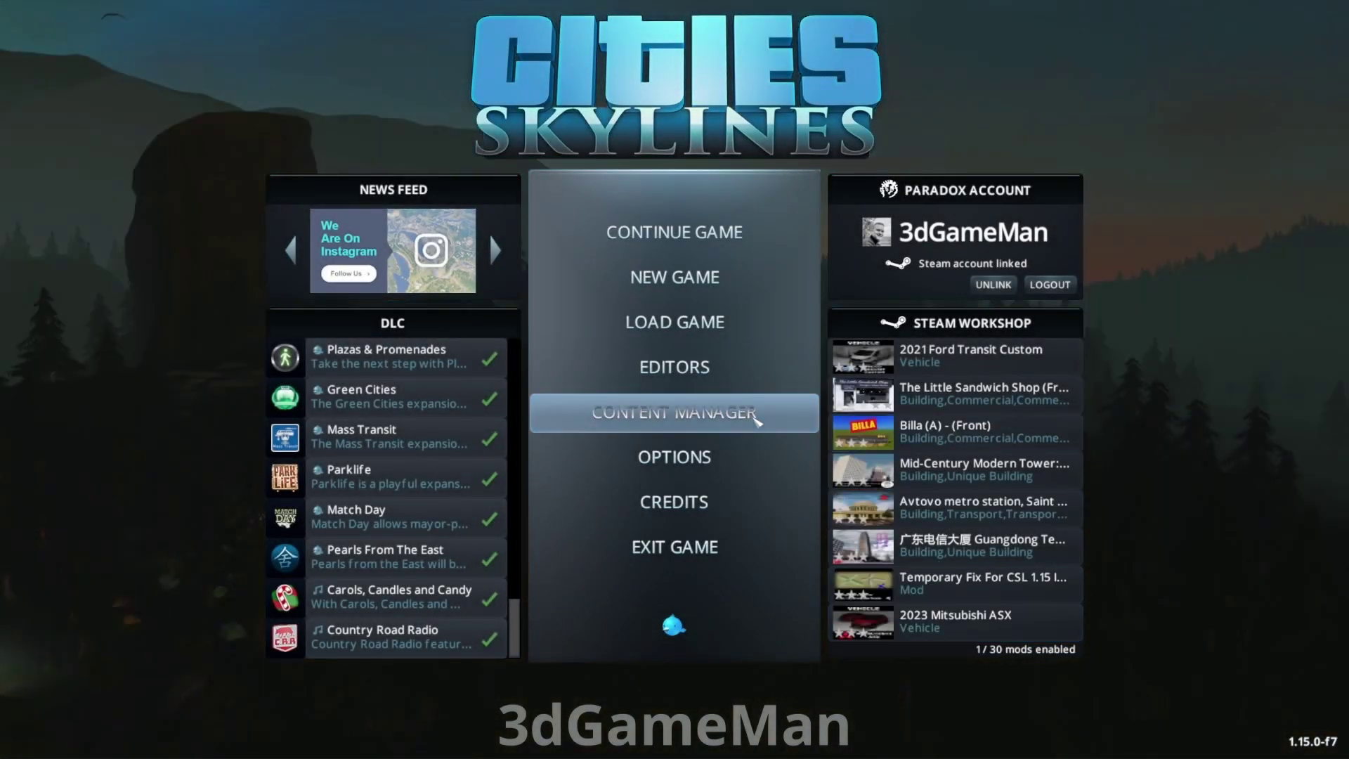
Disable the 81 tiles 2 mod in the Content Manager and close the manager.
left_click(758, 419)
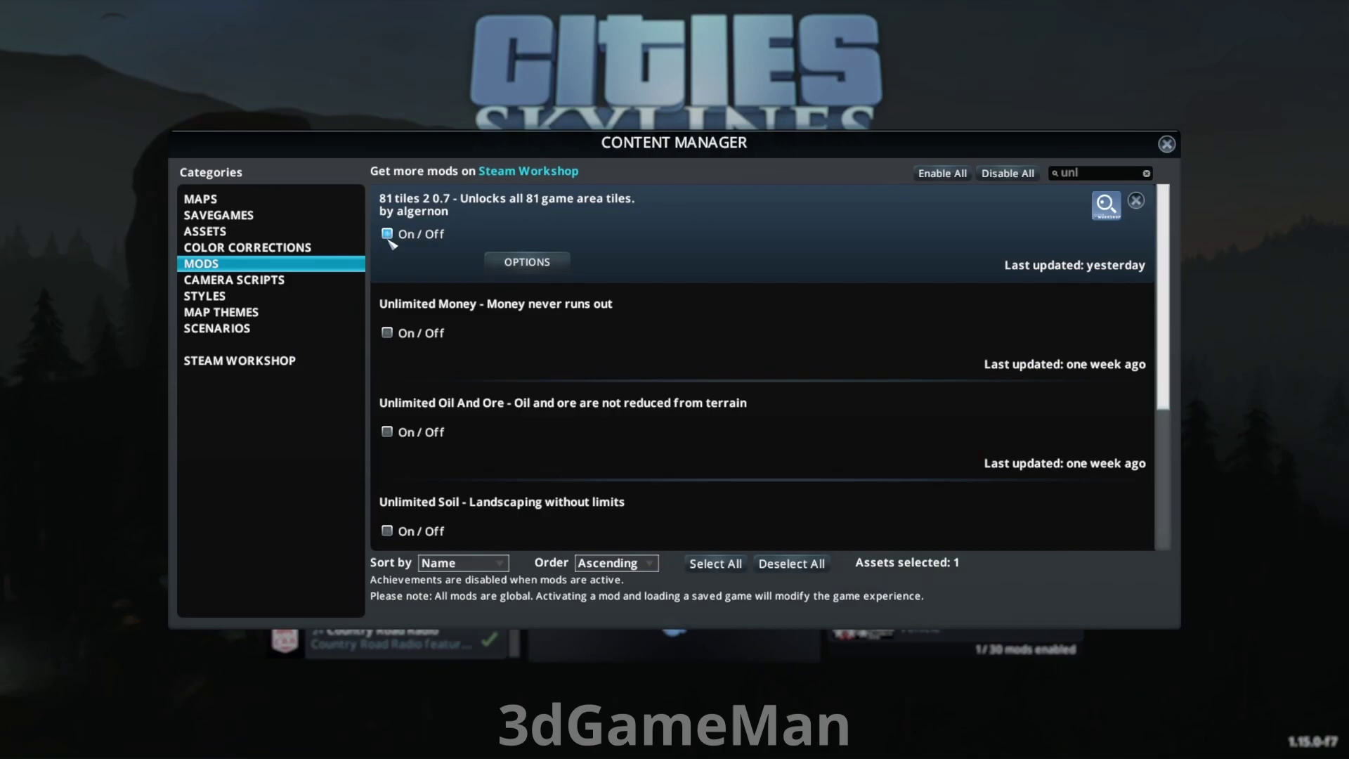
left_click(389, 240)
left_click(1167, 145)
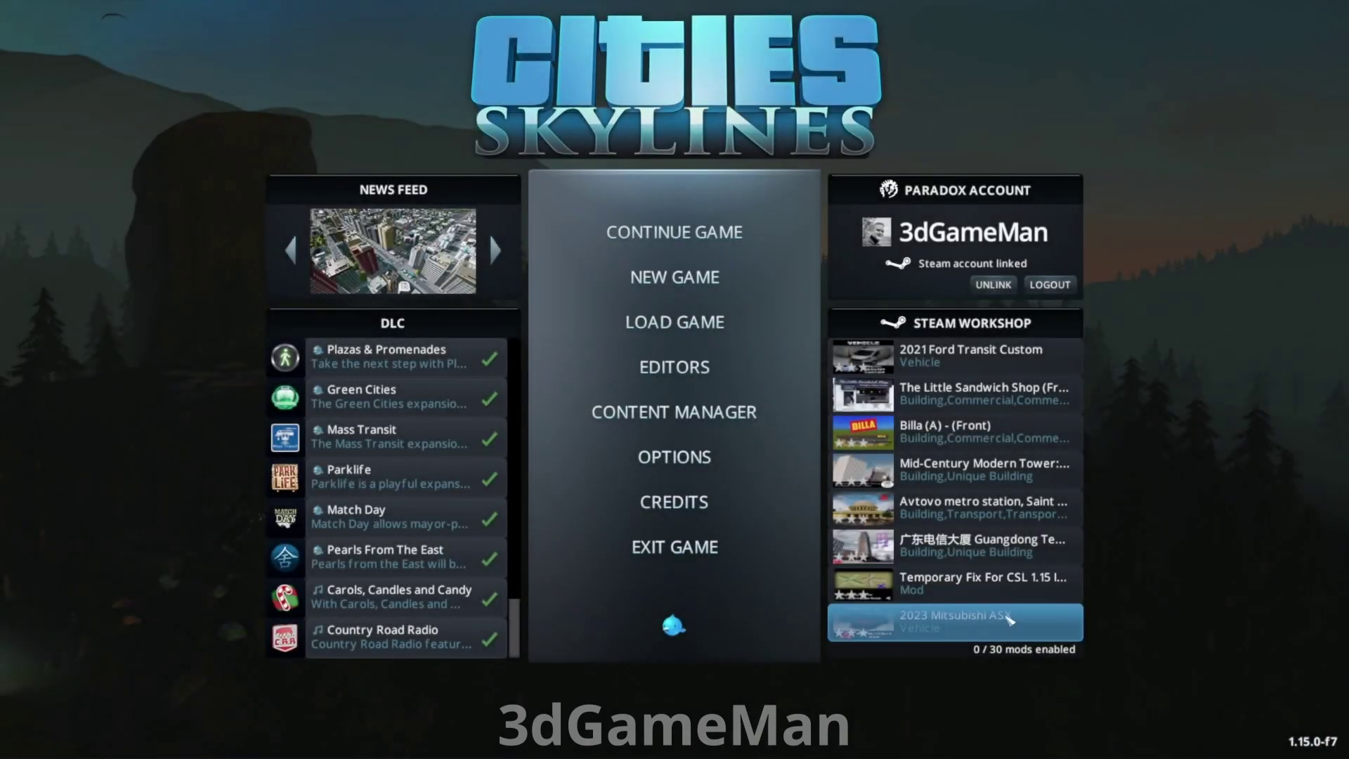
Look through the Content Manager's subscribed Steam Workshop items, assets and mods, and return to the main menu.
left_click(773, 421)
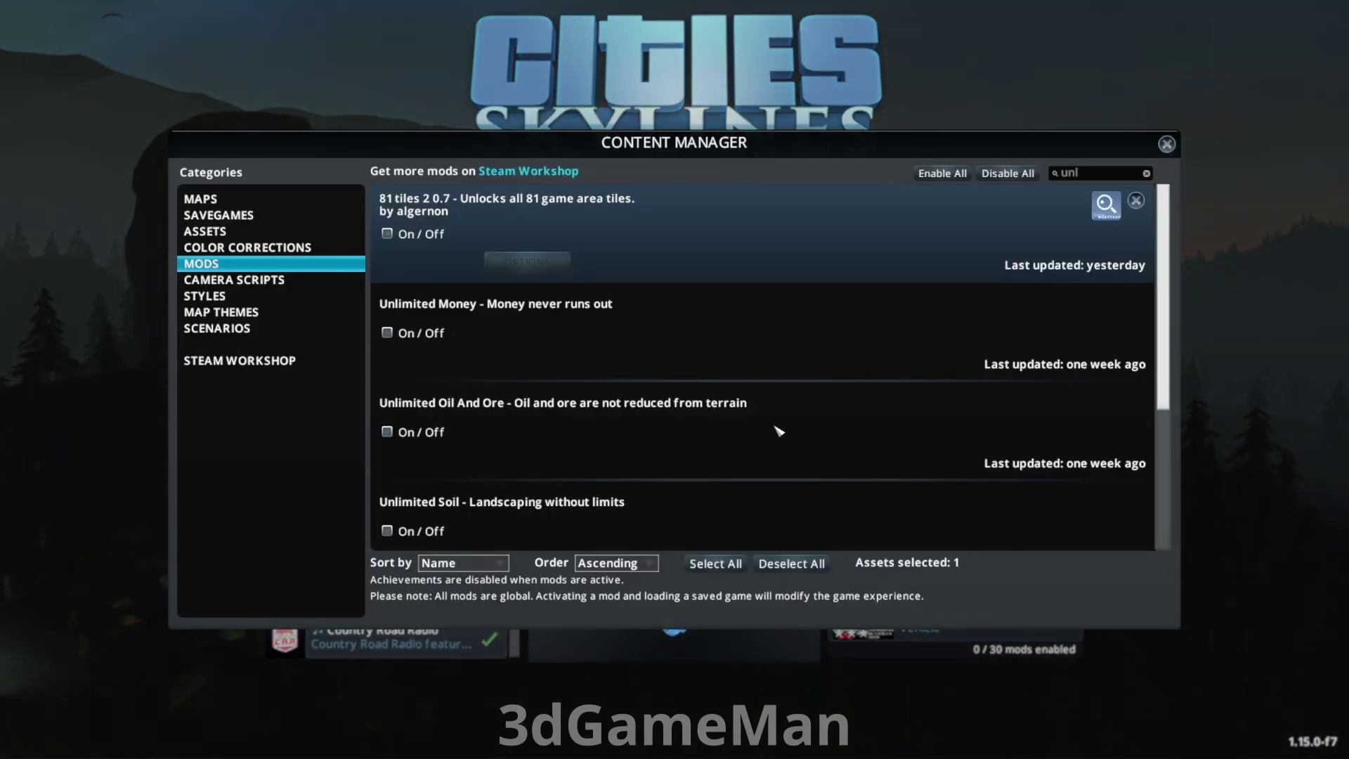
left_click(248, 367)
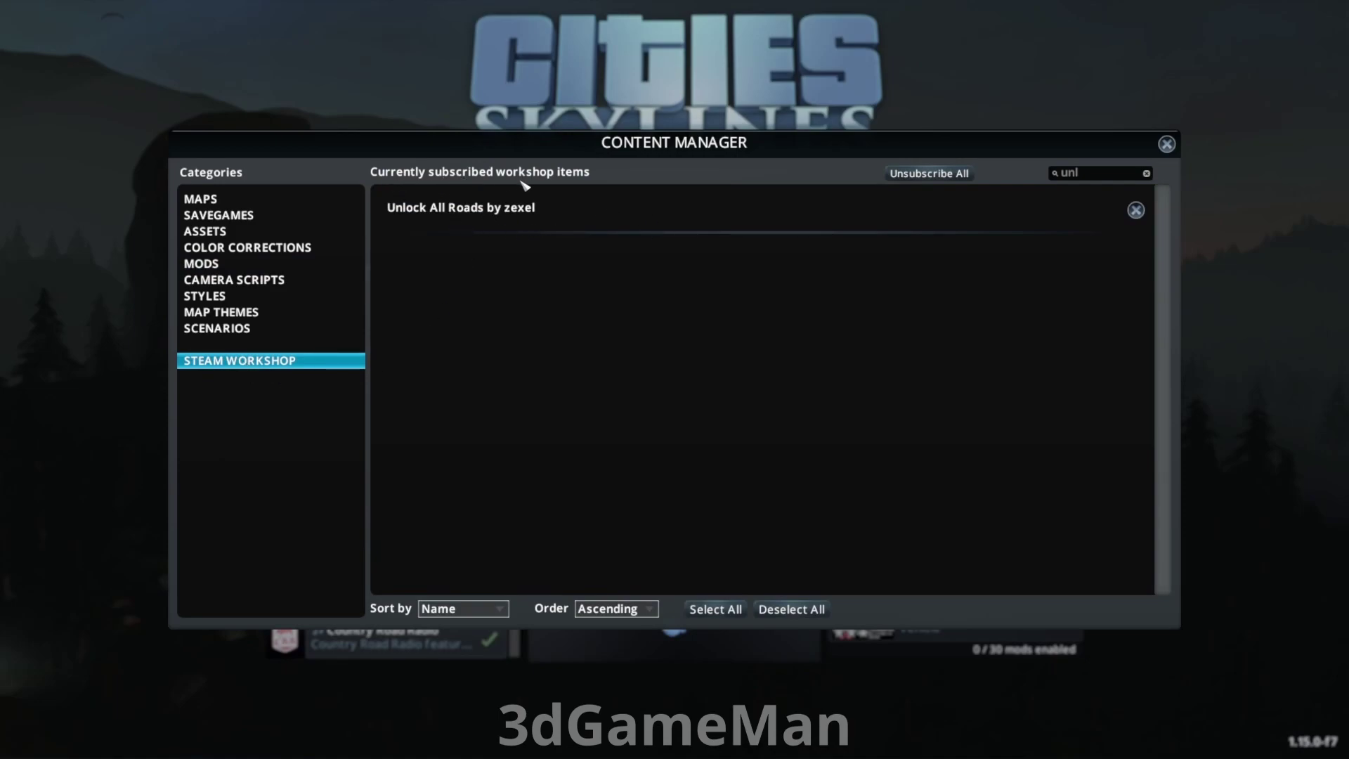
left_click(238, 234)
left_click(211, 264)
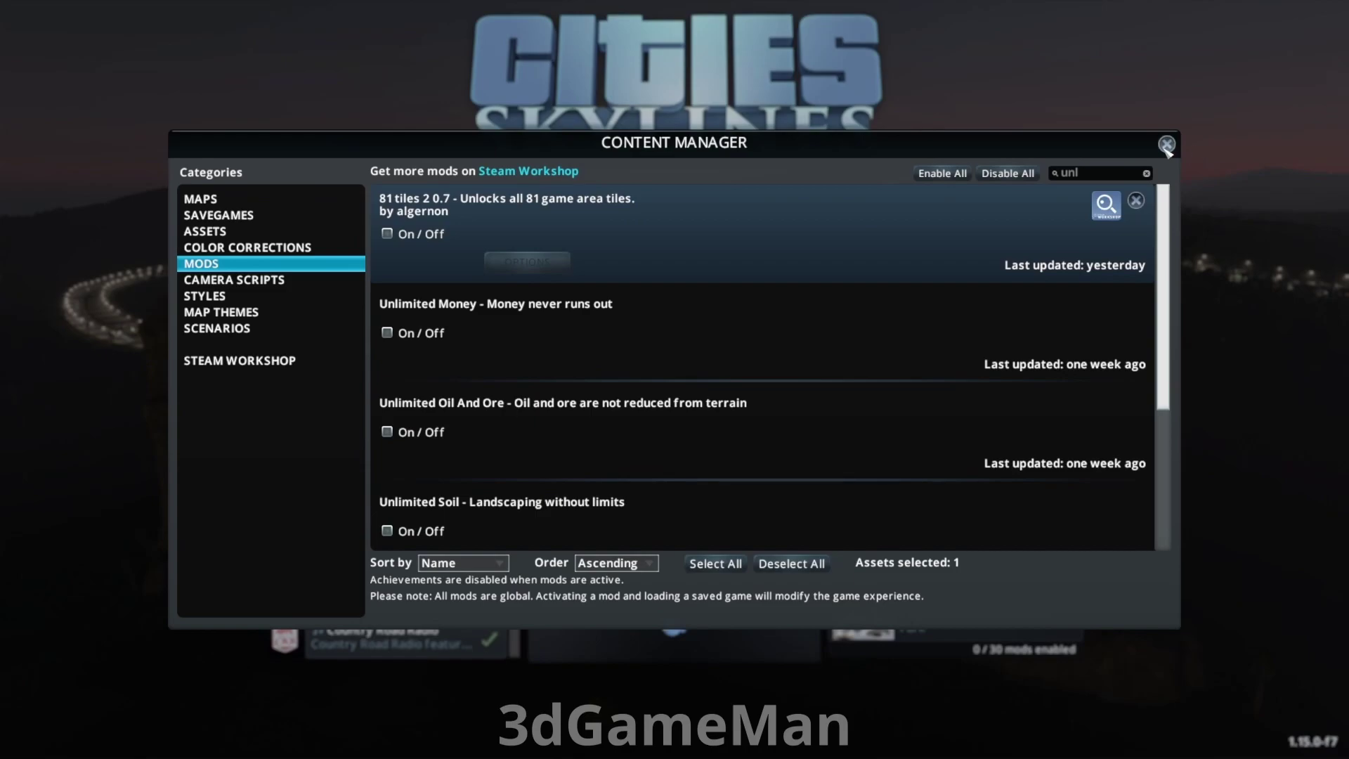
left_click(1166, 145)
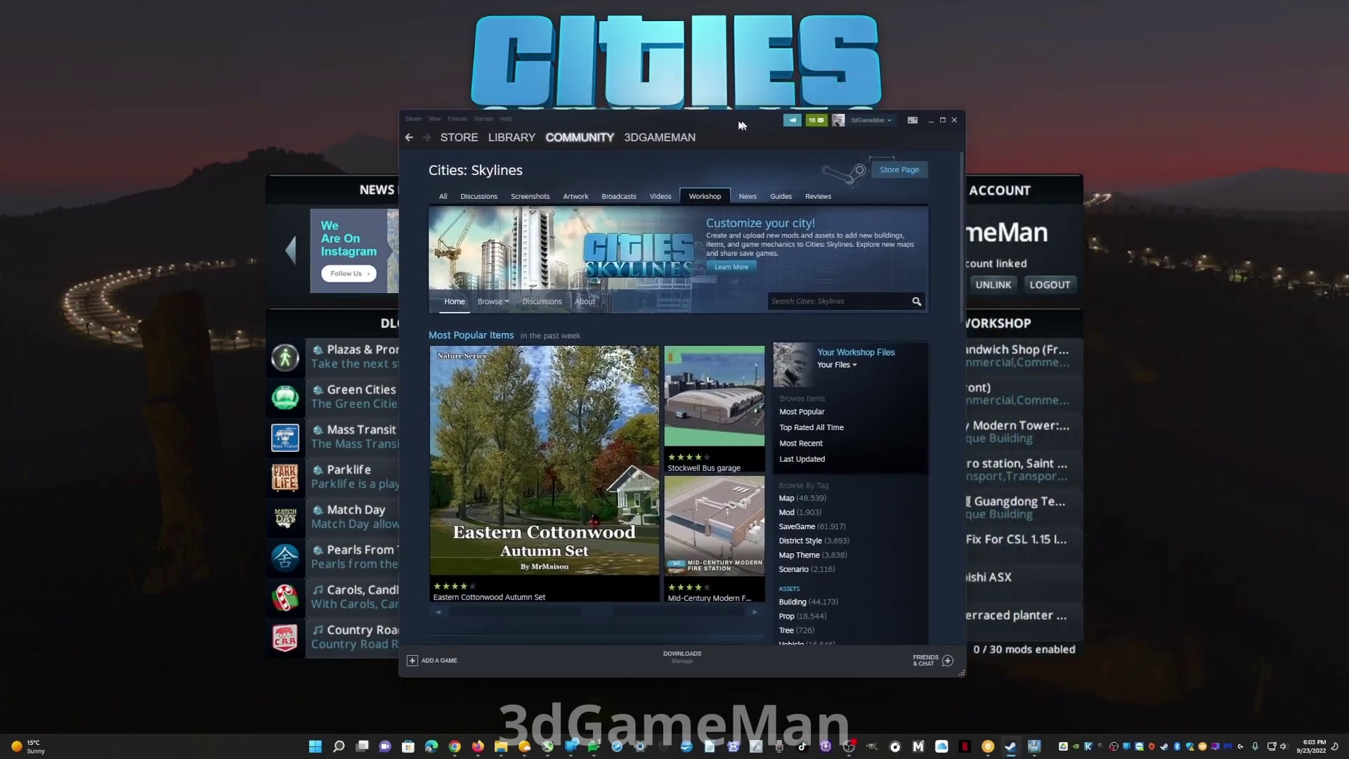
In the Steam client, examine the Cities: Skylines Workshop home page and its browse tags.
left_click_drag(750, 120, 682, 111)
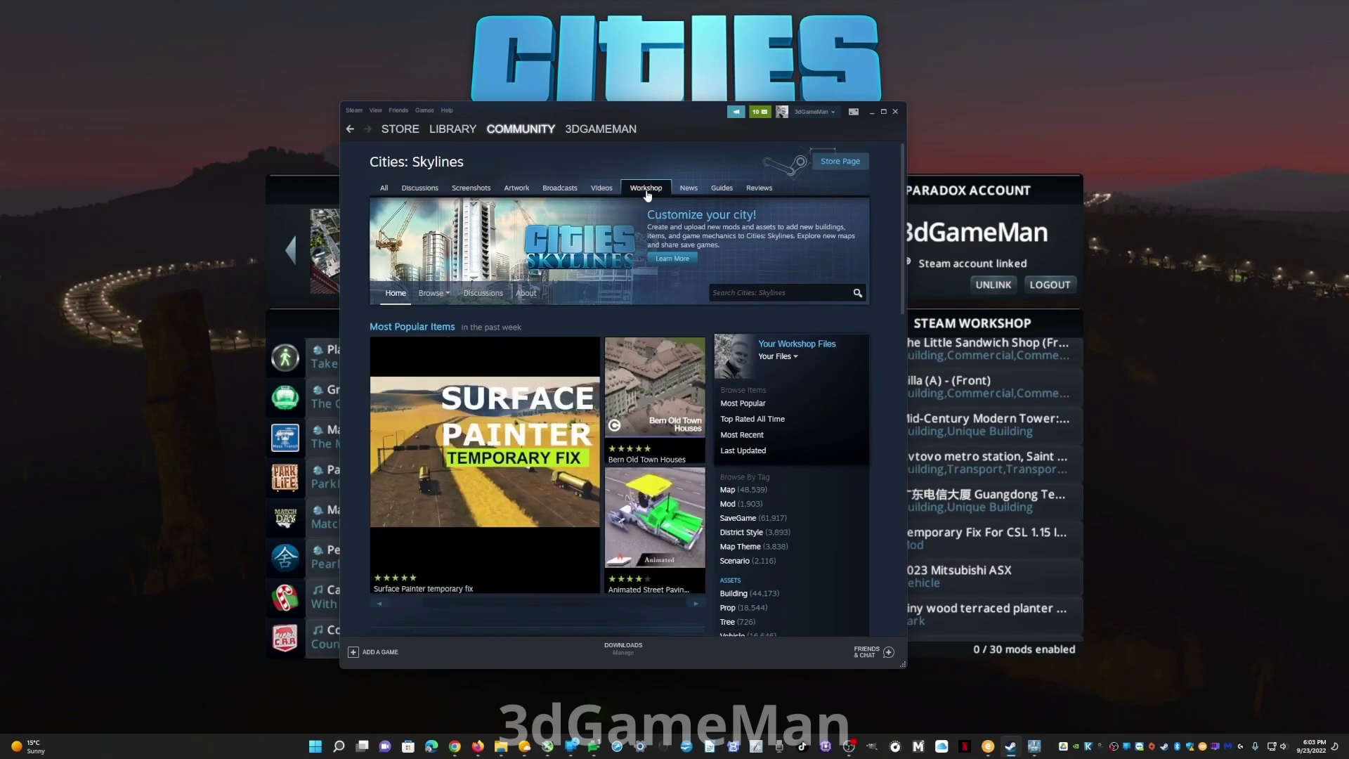
scroll(594, 323, "down", 2)
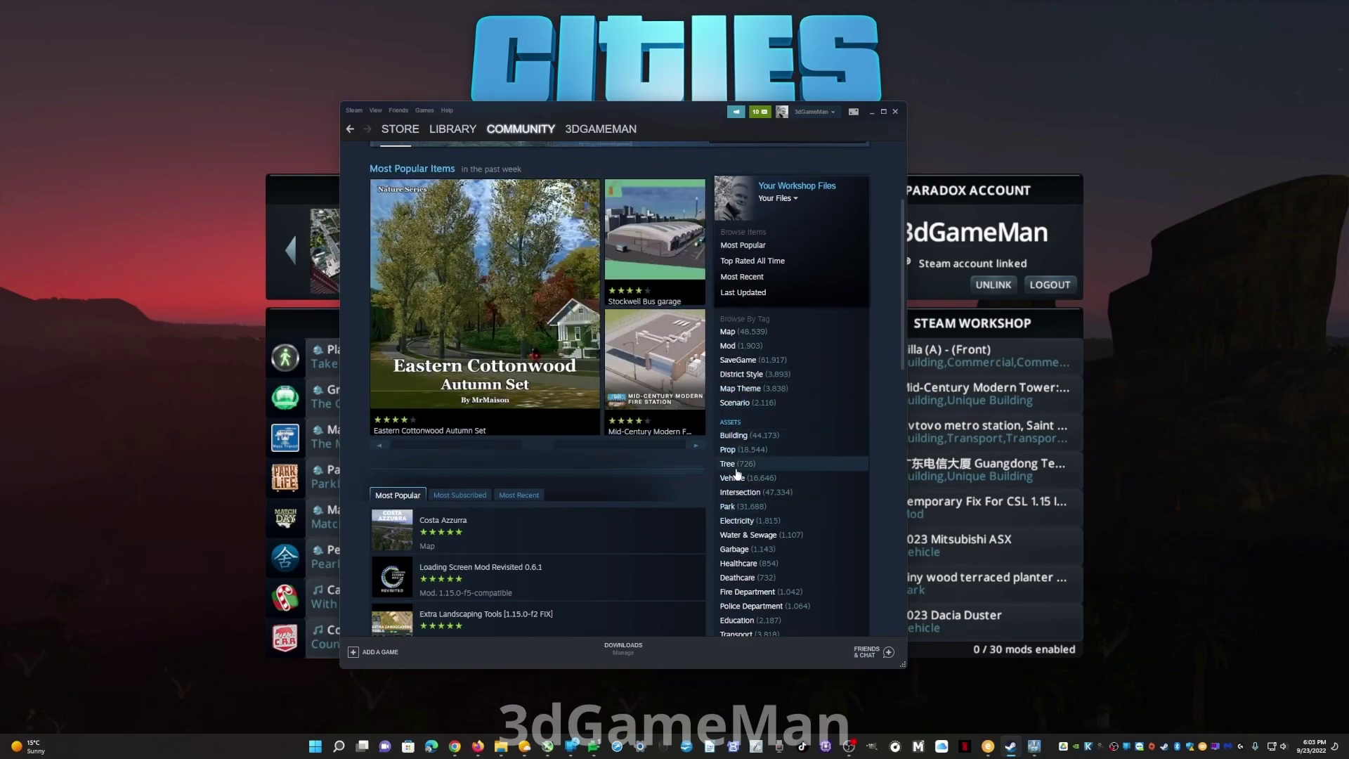
scroll(752, 402, "up", 3)
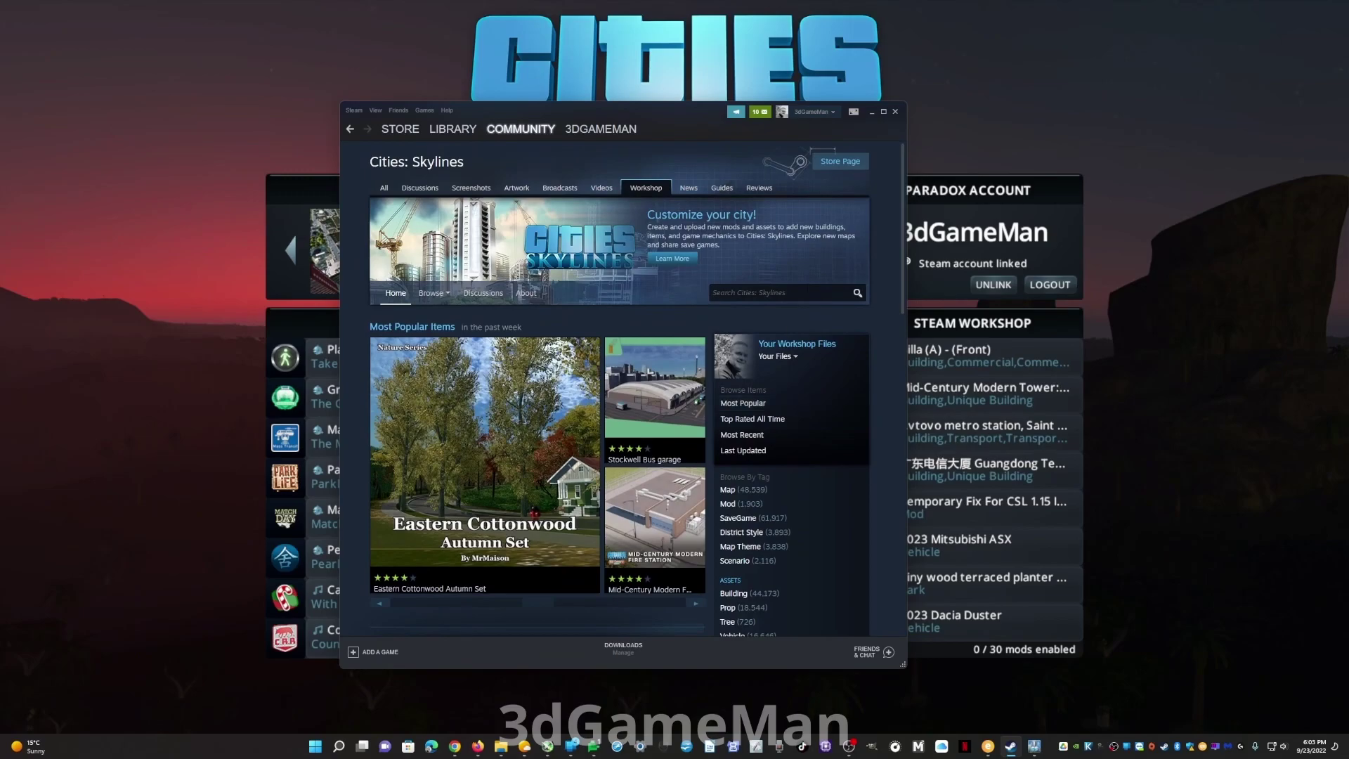
Search the Cities: Skylines Workshop for "road" and open the Road Nice Road item's page.
left_click(777, 292)
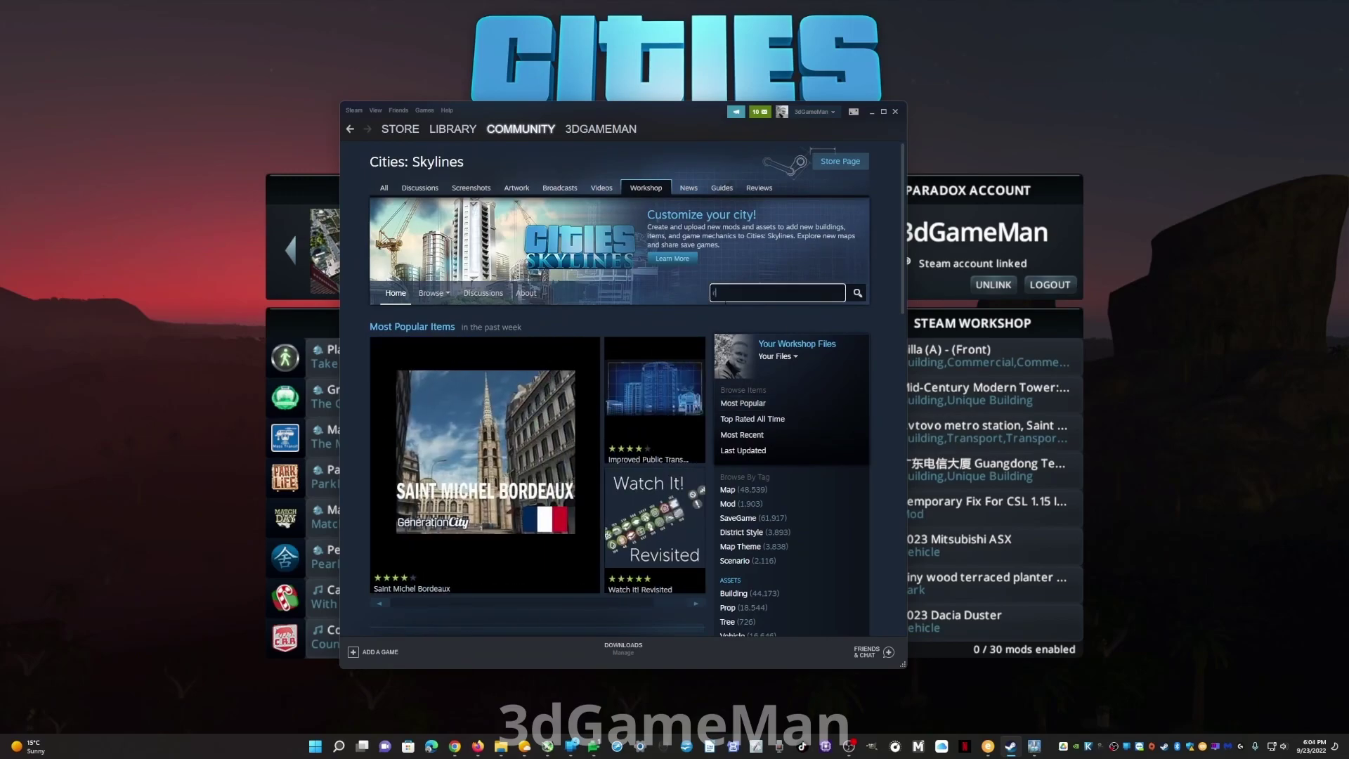
type("road")
key("Return")
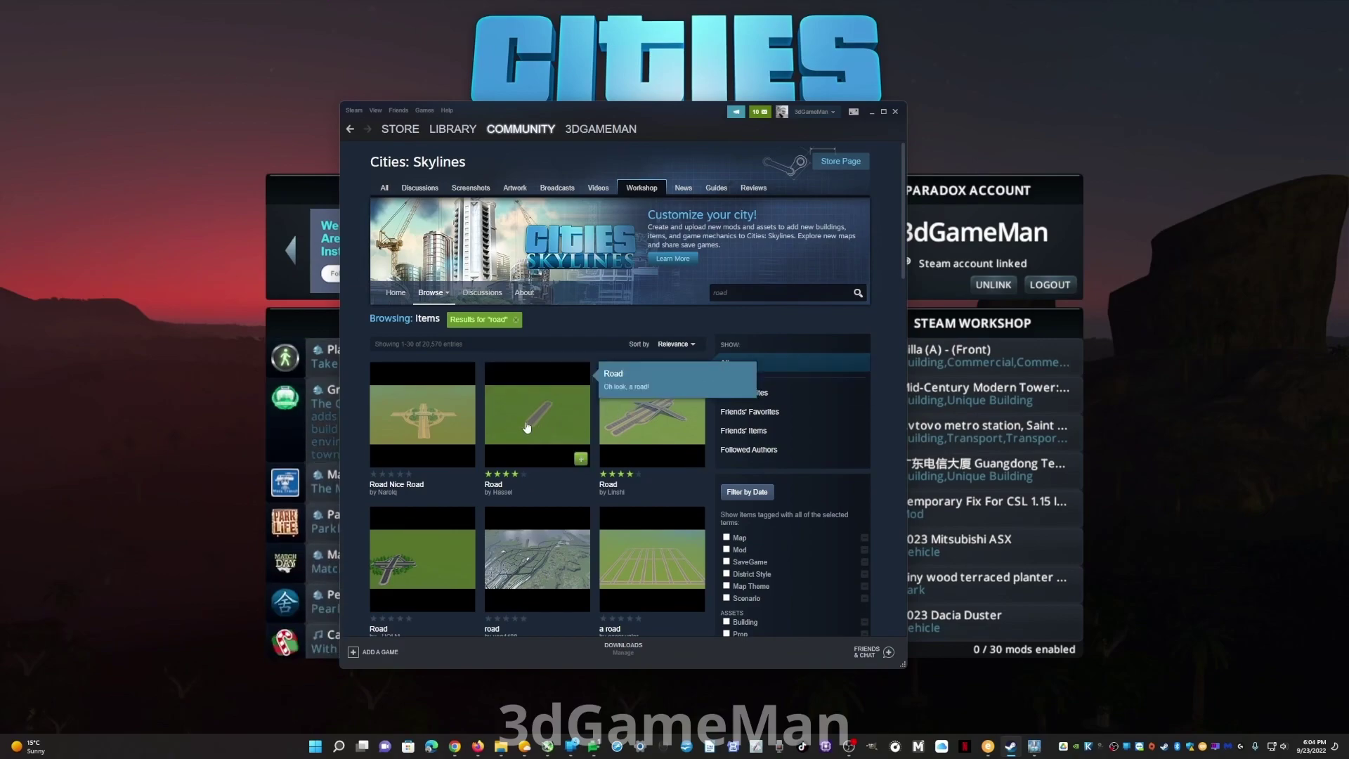
left_click(435, 425)
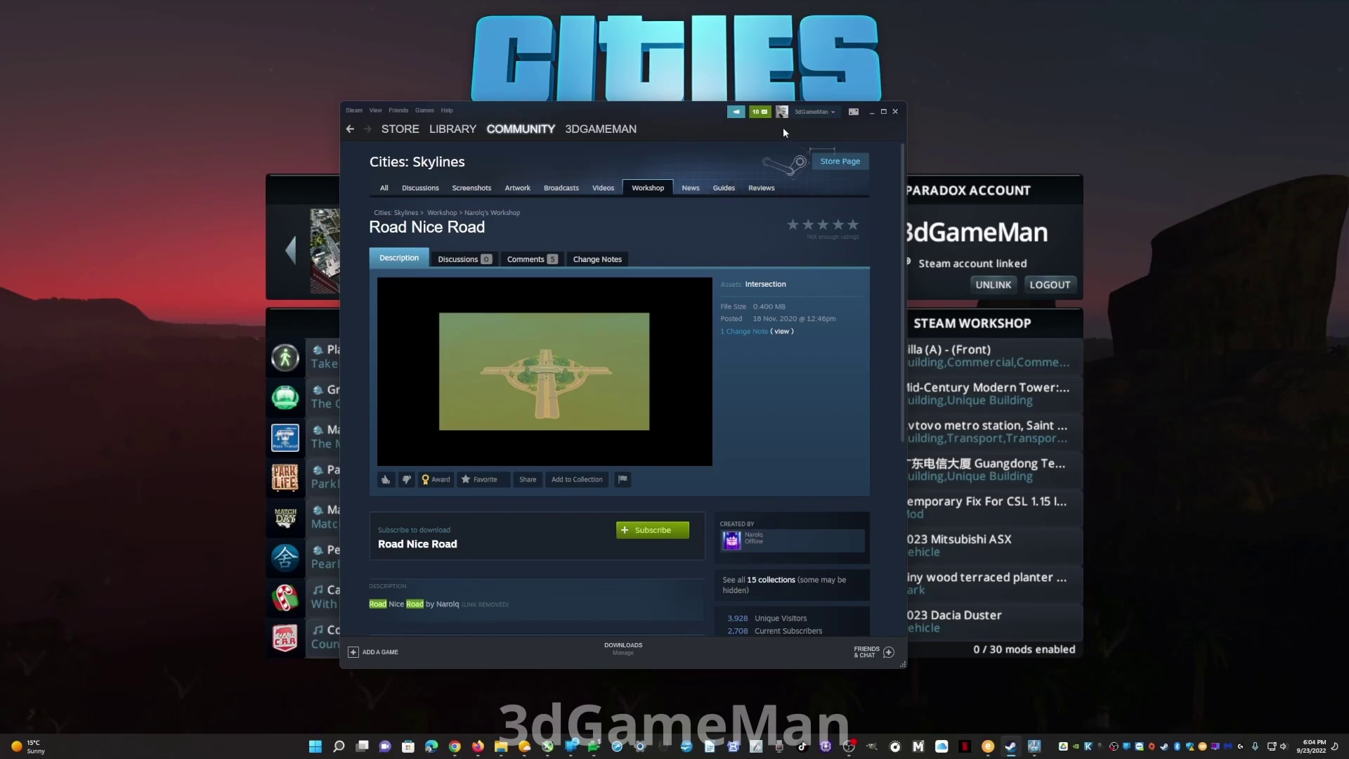
left_click_drag(660, 119, 1131, 185)
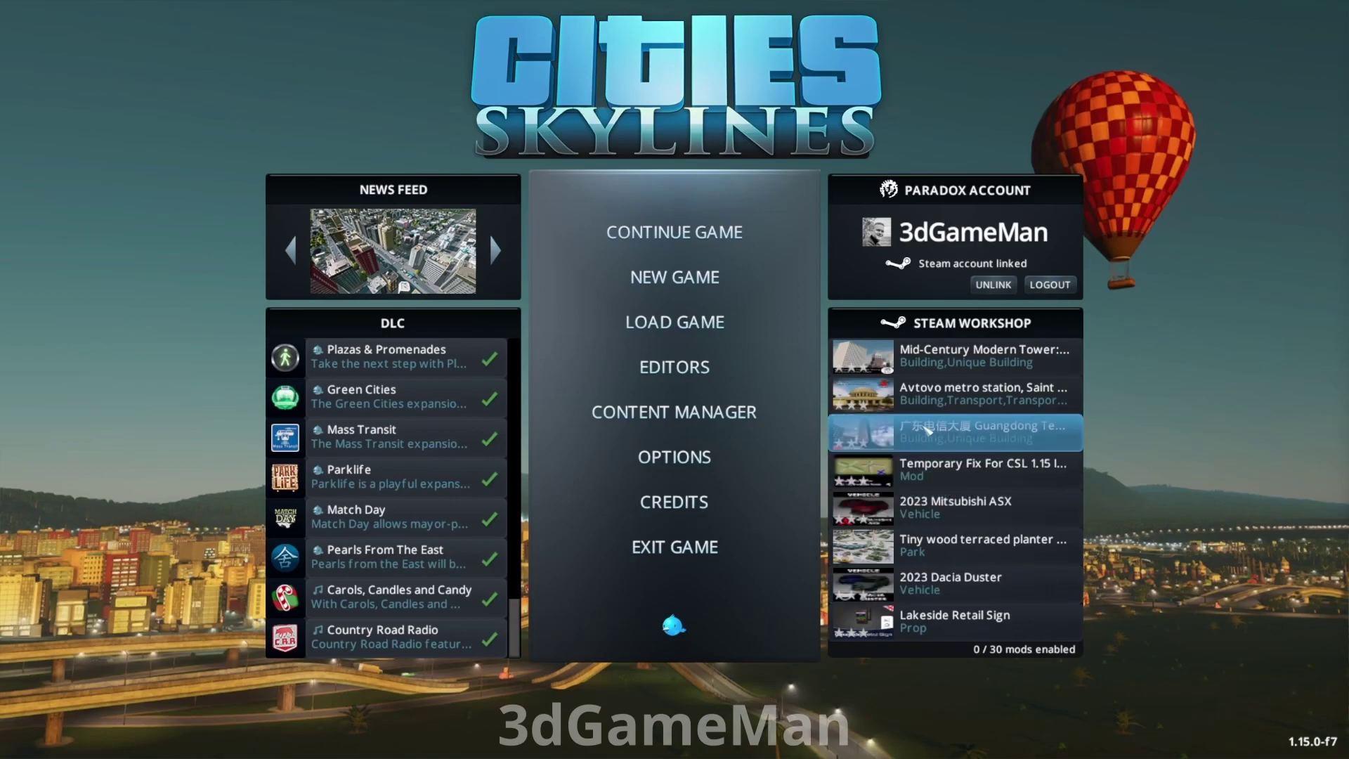
Compare the Cities: Skylines Workshop in the web browser with the Steam client, and close the browser window.
left_click(739, 426)
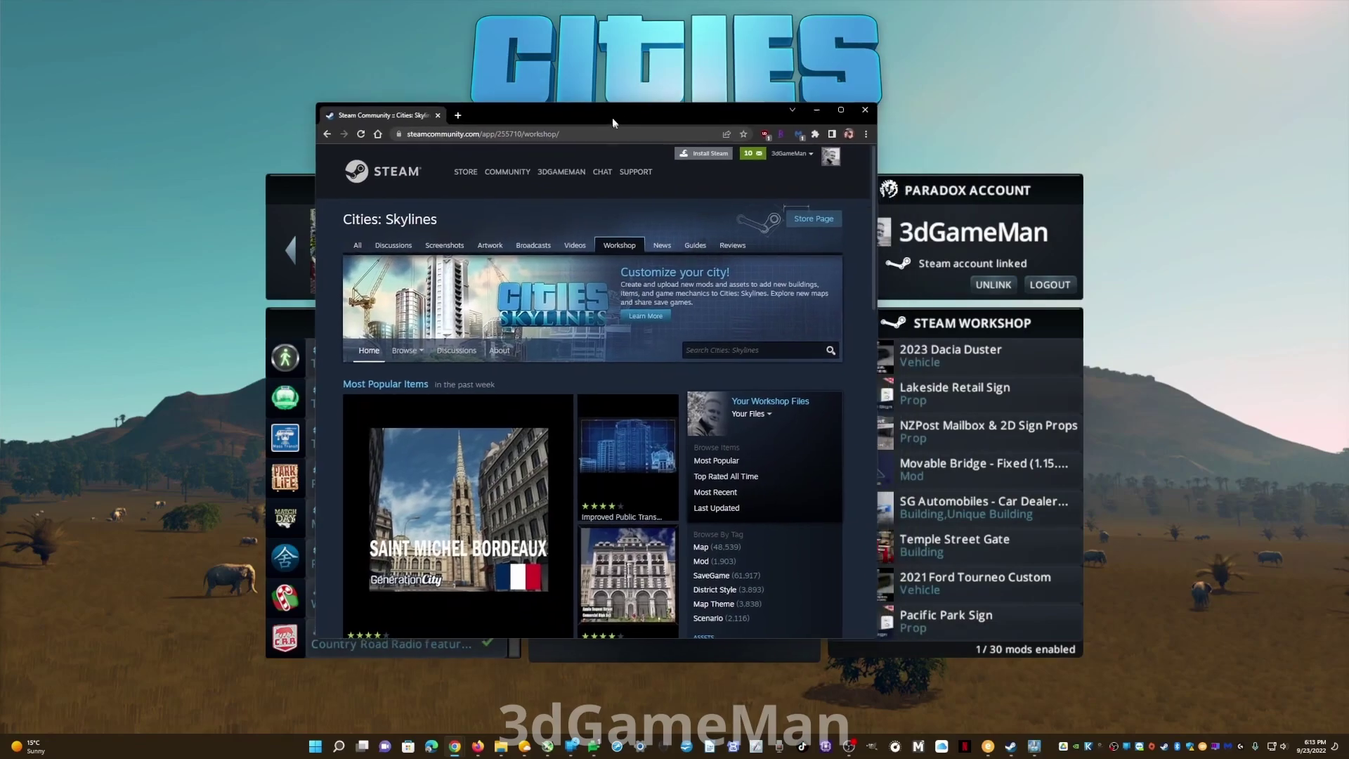
left_click_drag(613, 117, 995, 134)
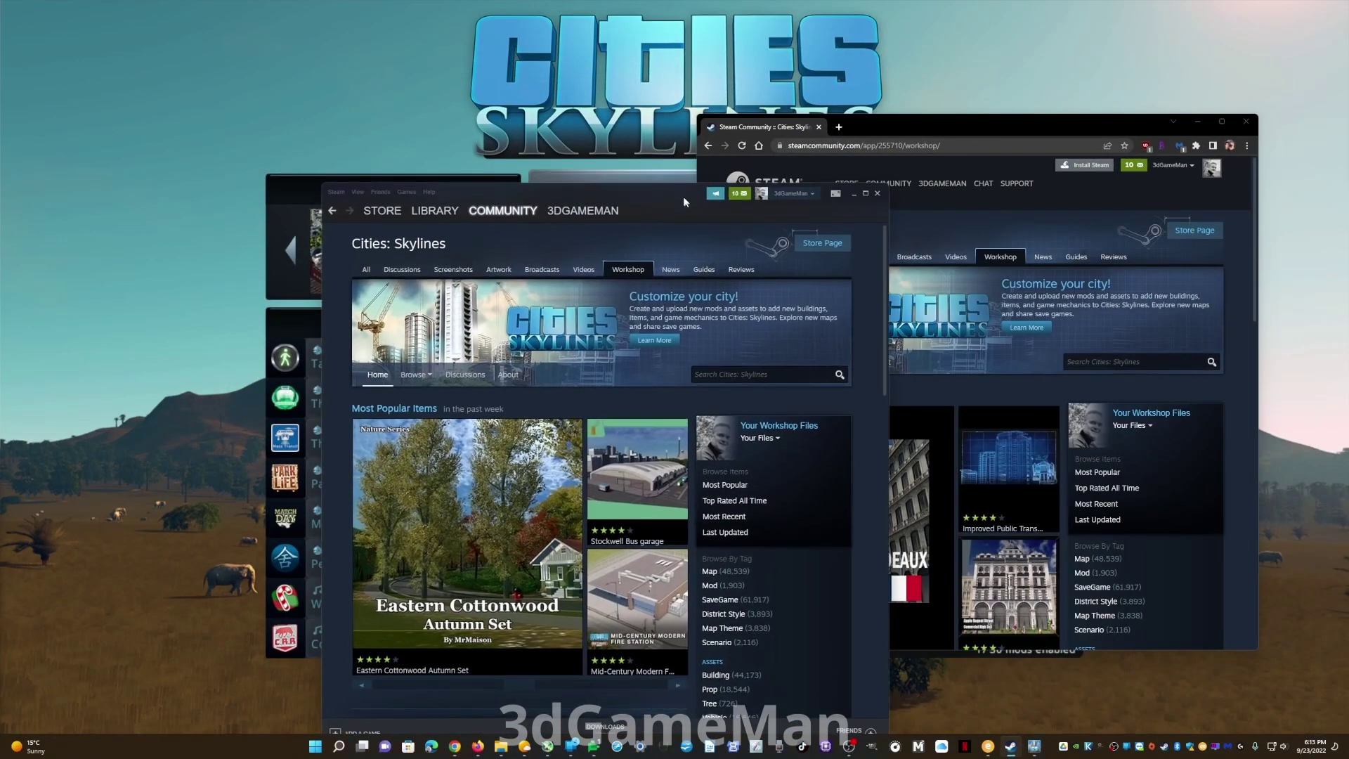
mouse_move(663, 128)
left_mouse_down()
mouse_move(402, 128)
mouse_move(434, 129)
left_mouse_up()
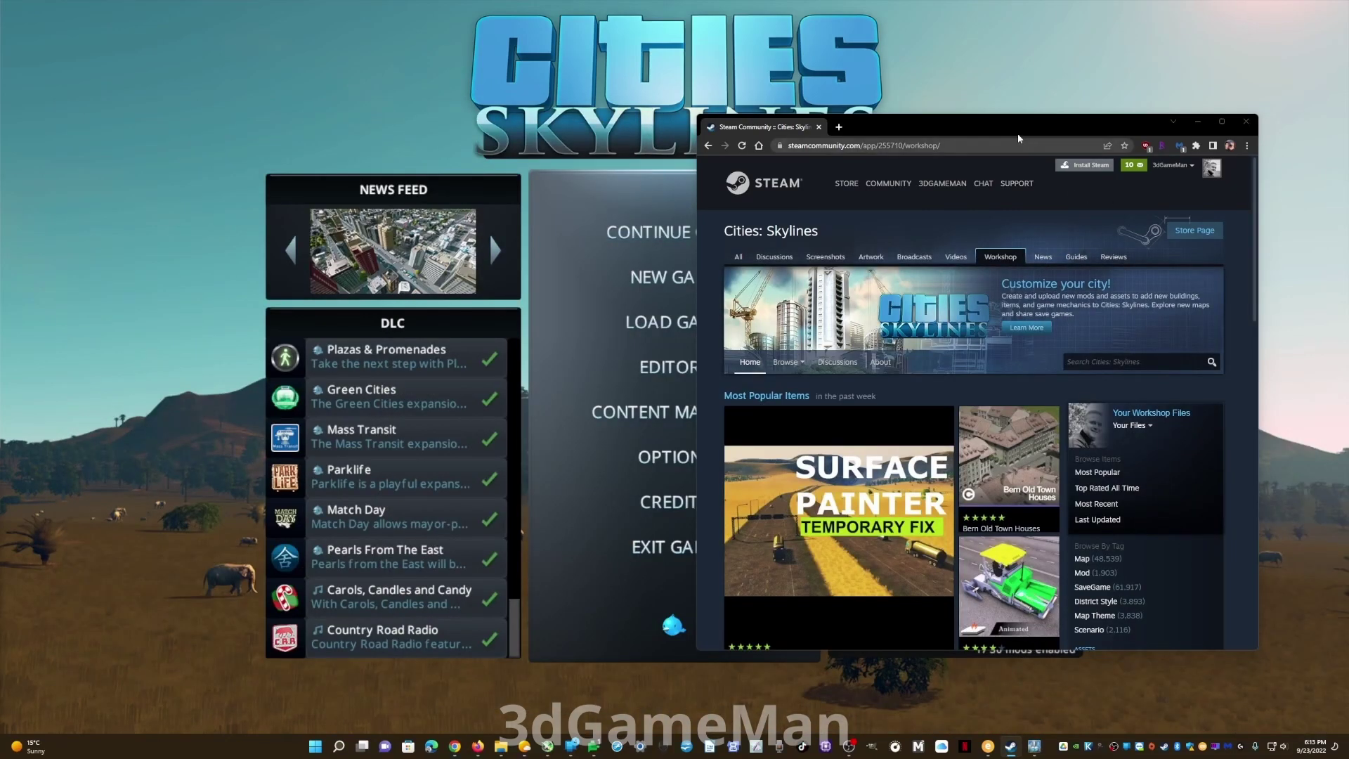
left_click_drag(1017, 133, 766, 184)
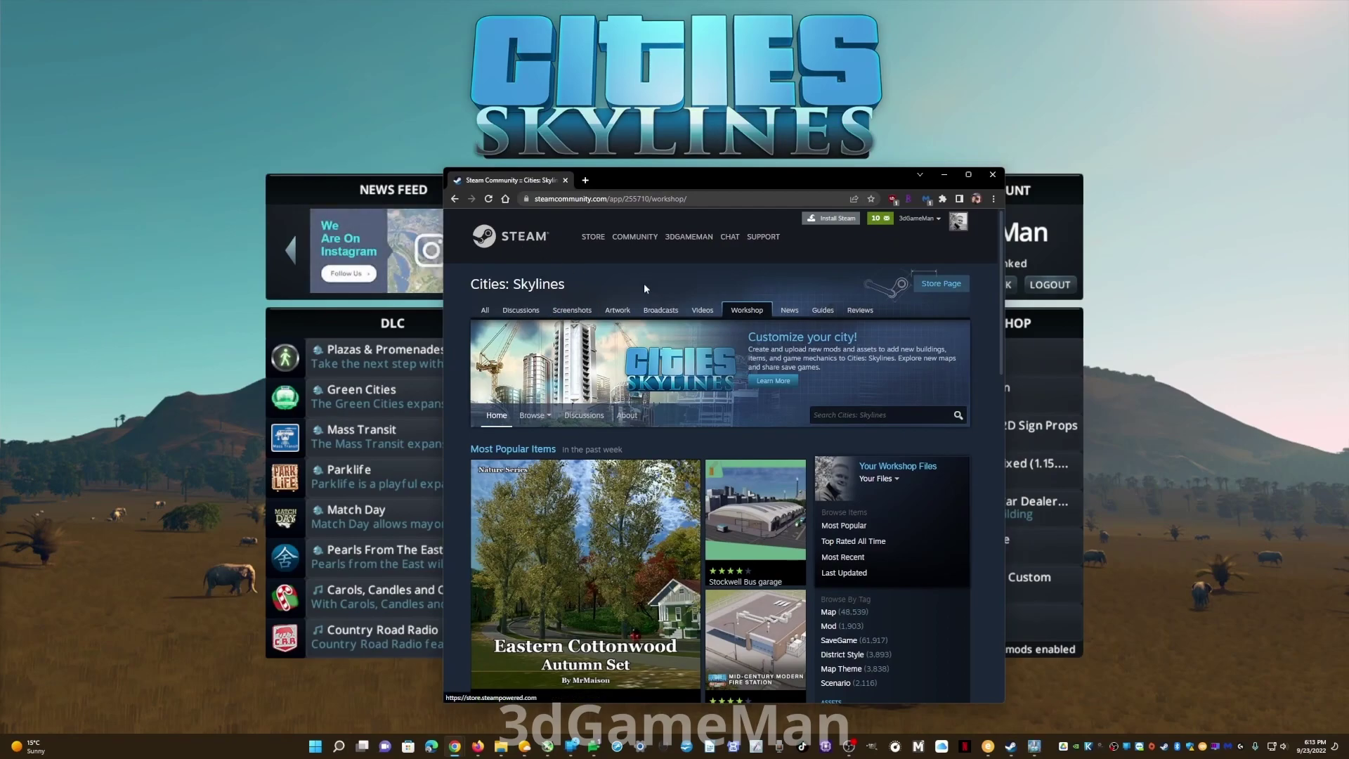
left_click(993, 175)
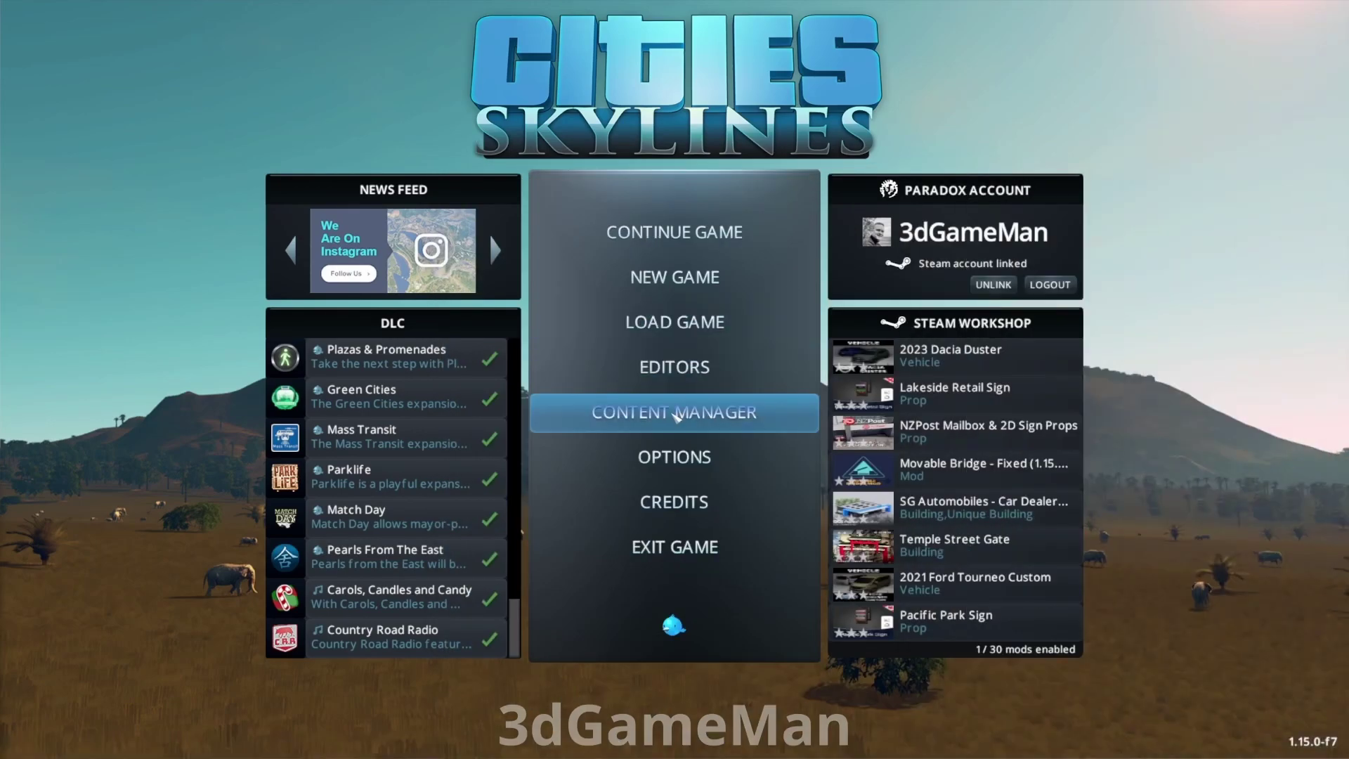
Open the Content Manager's mods and view the options of the 81 tiles 2 mod.
left_click(677, 418)
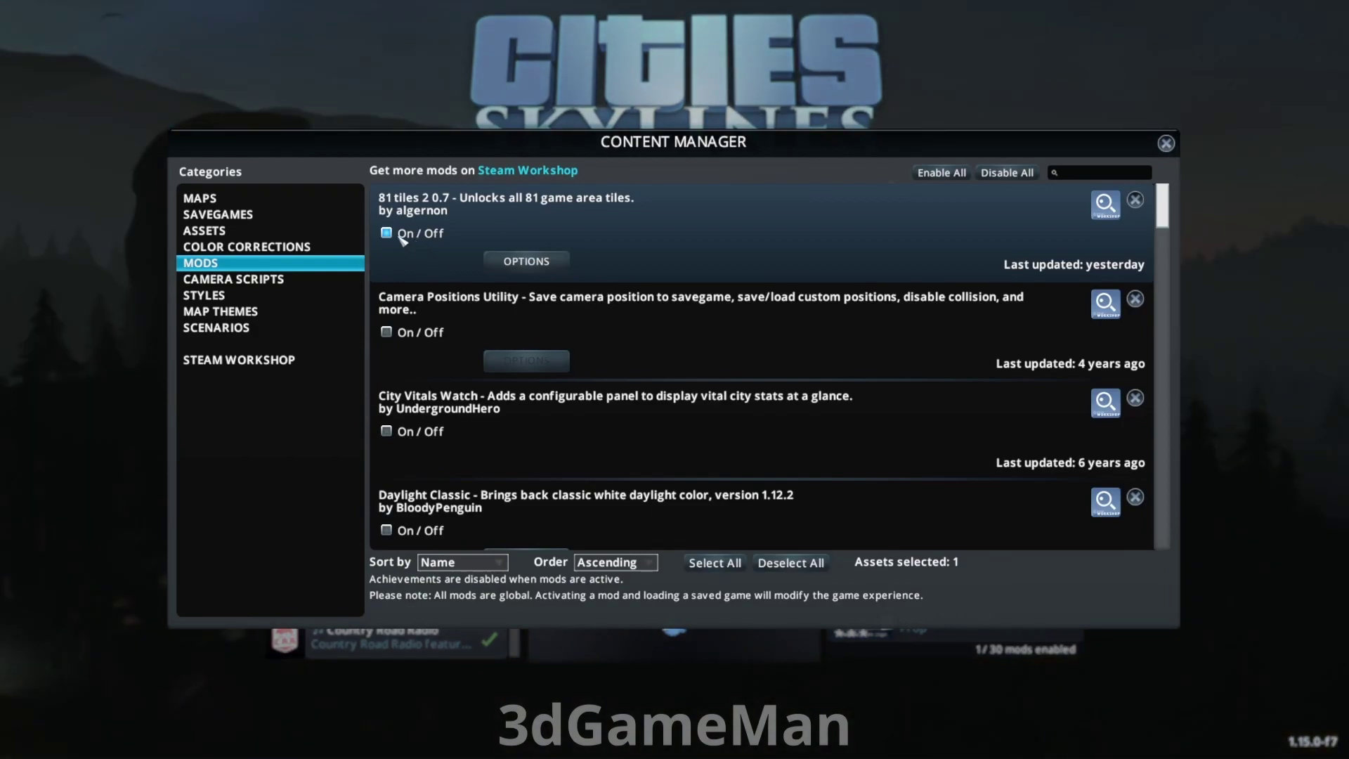
left_click(534, 262)
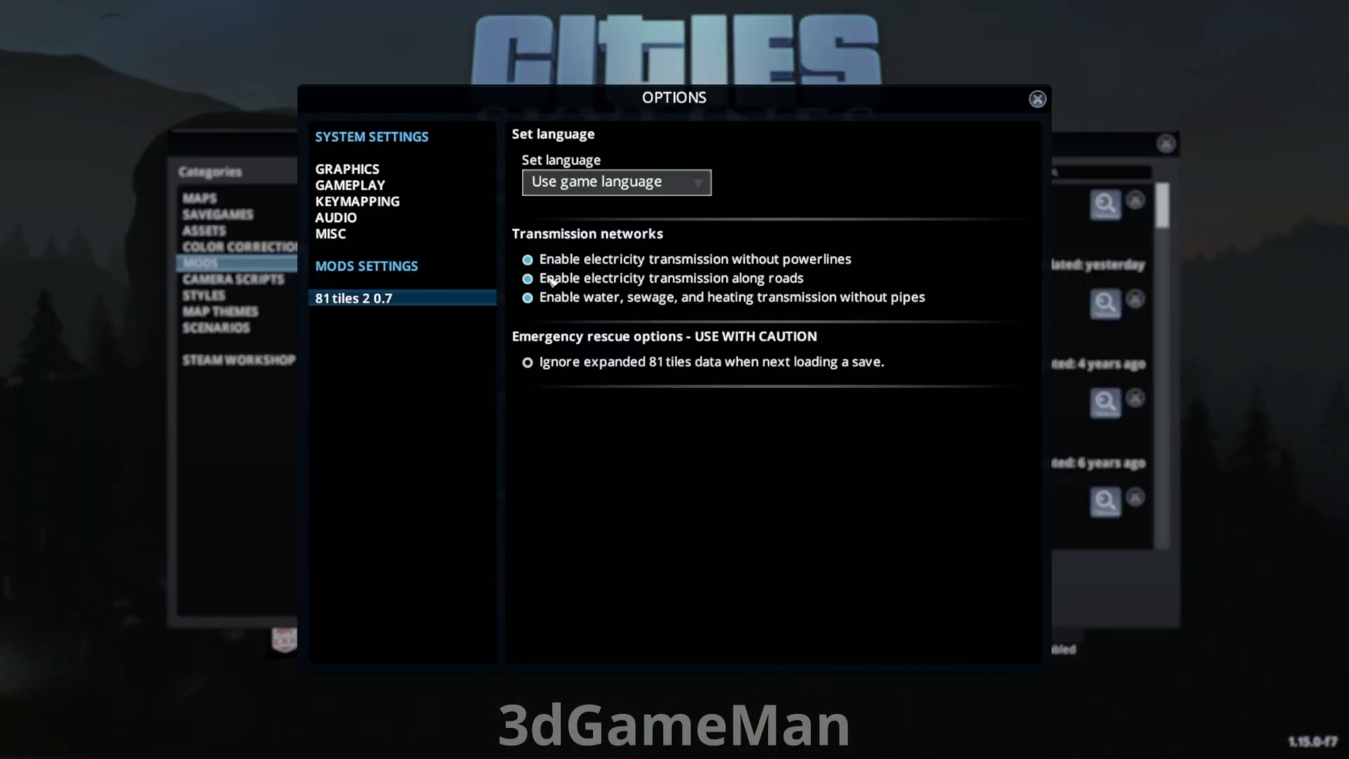
left_click(1037, 98)
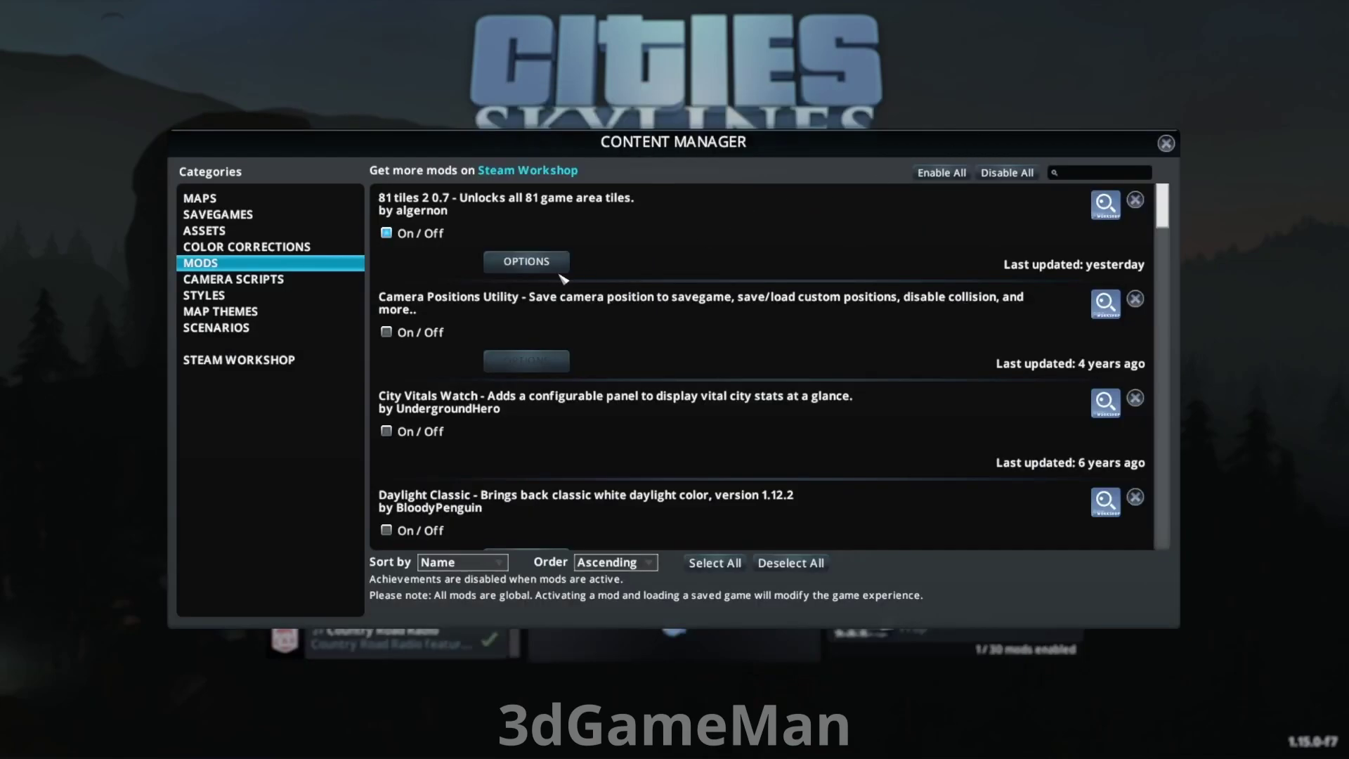
Enable the Camera Positions Utility mod, view its options, and disable the mod again.
left_click(386, 333)
left_click(526, 361)
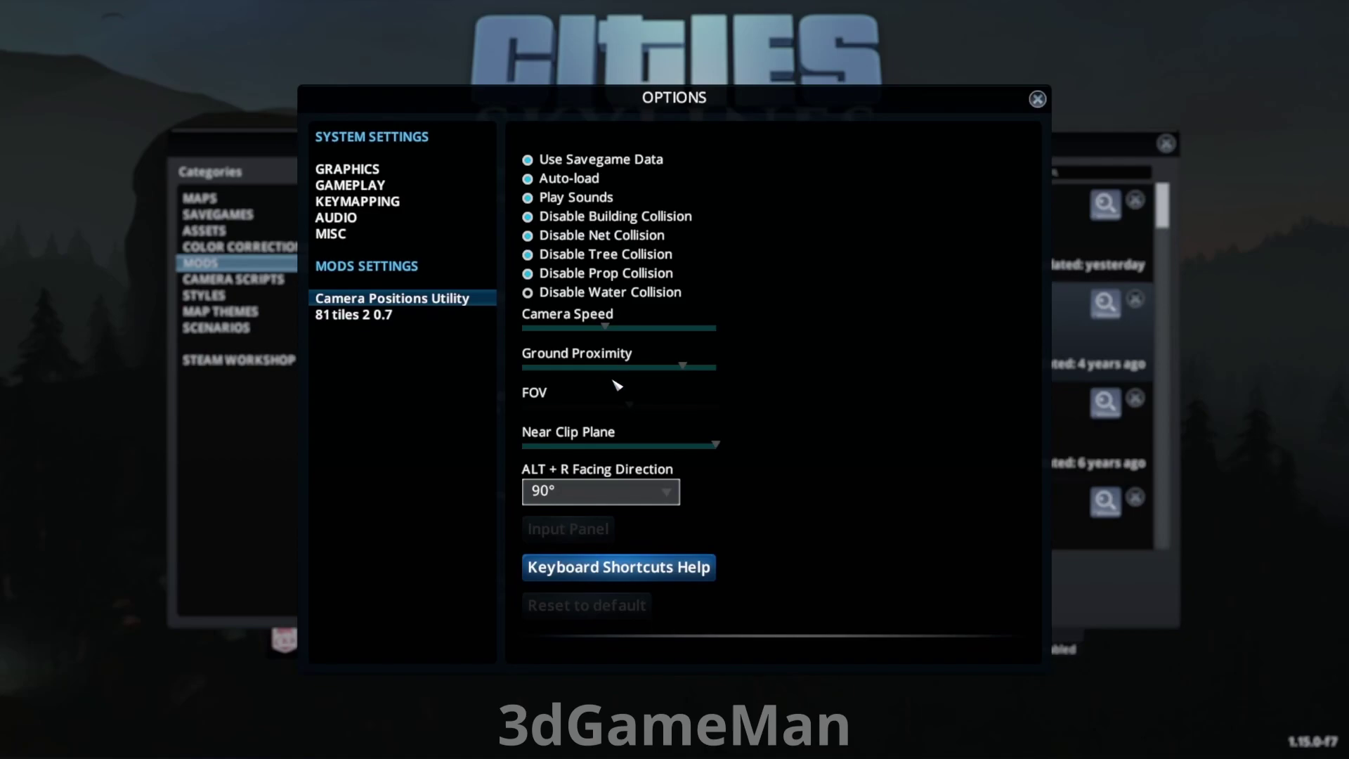
left_click(1037, 99)
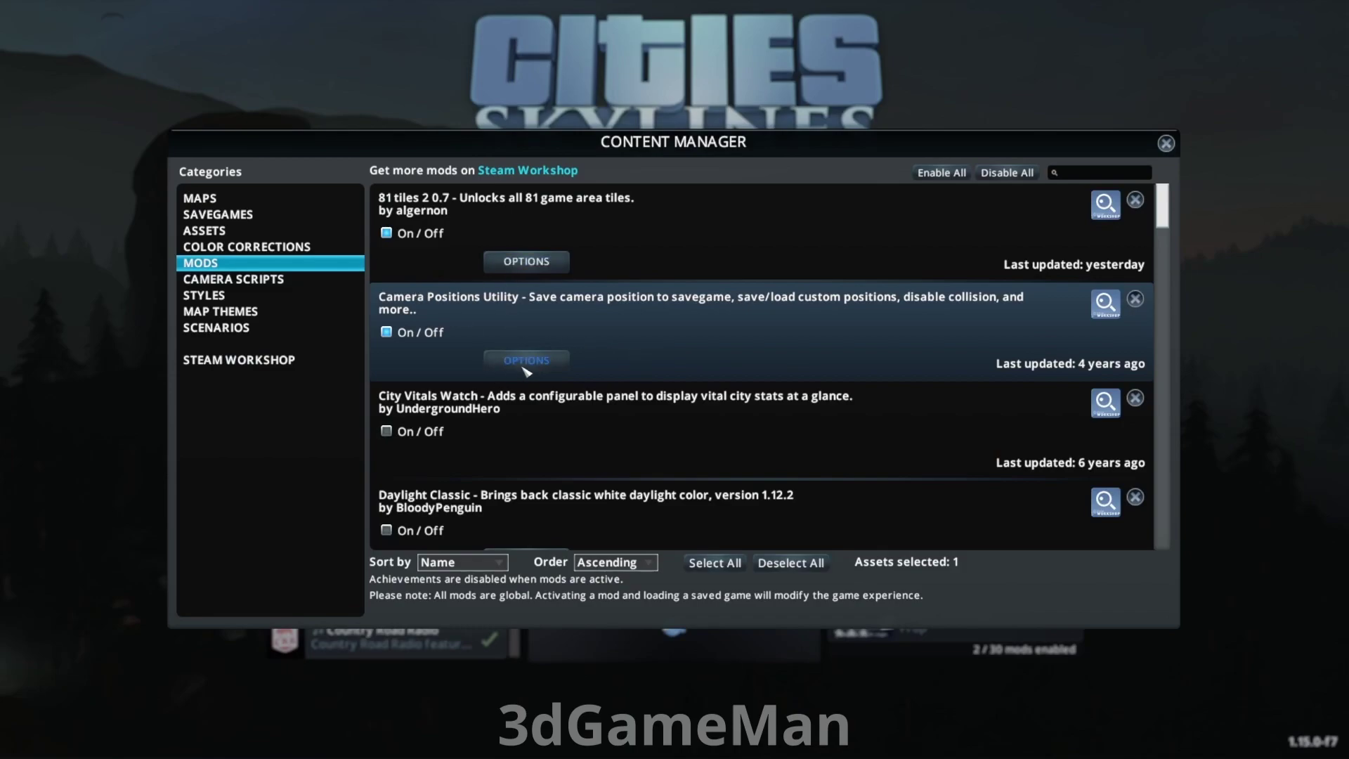
left_click(387, 332)
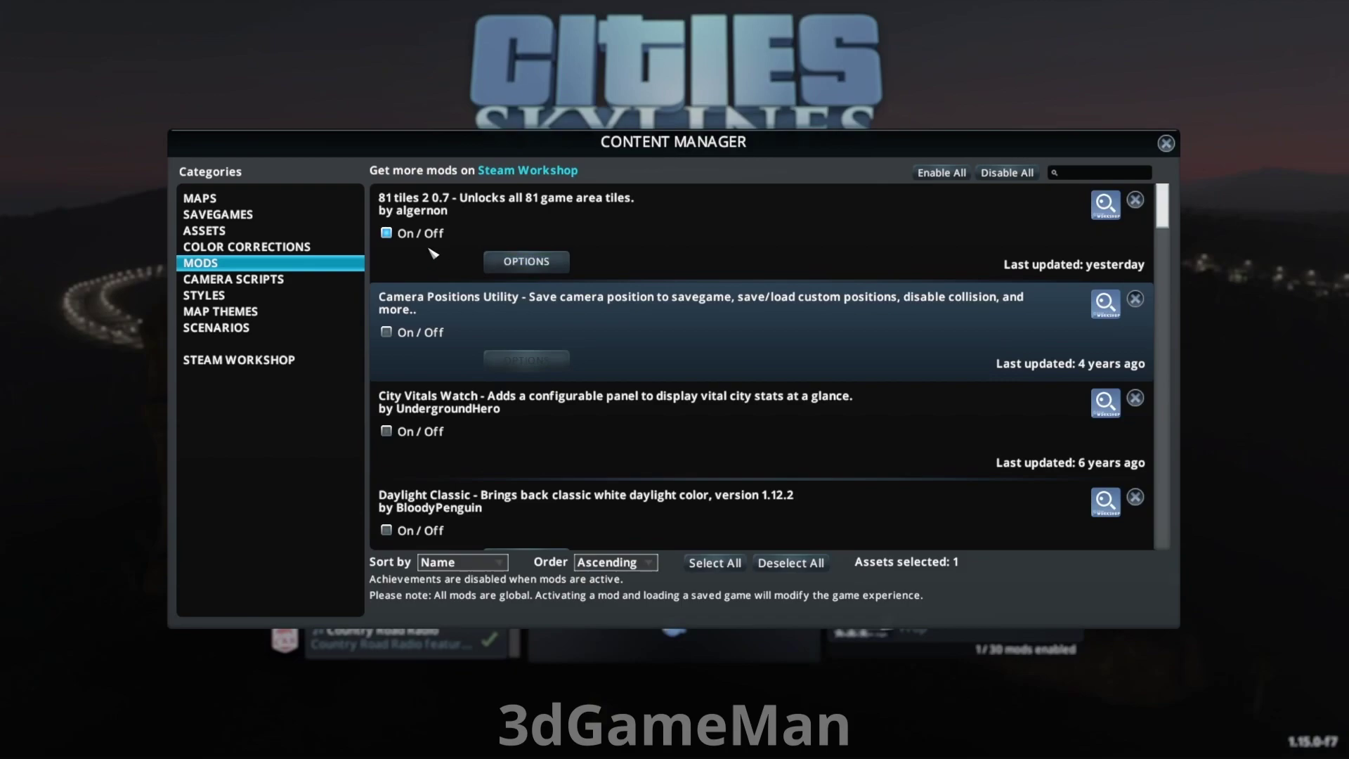
Review the transmission network settings of the 81 tiles 2 mod and close its options.
left_click(534, 263)
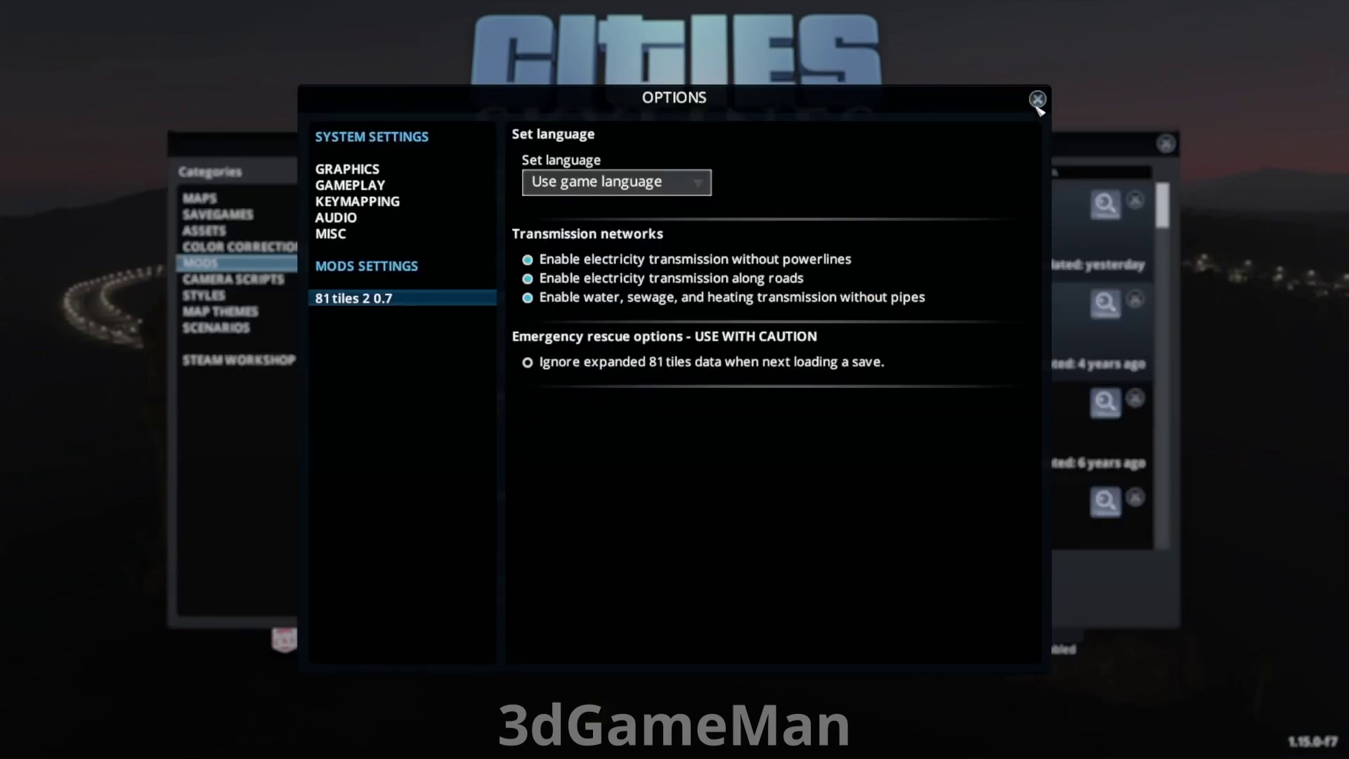
left_click(1038, 100)
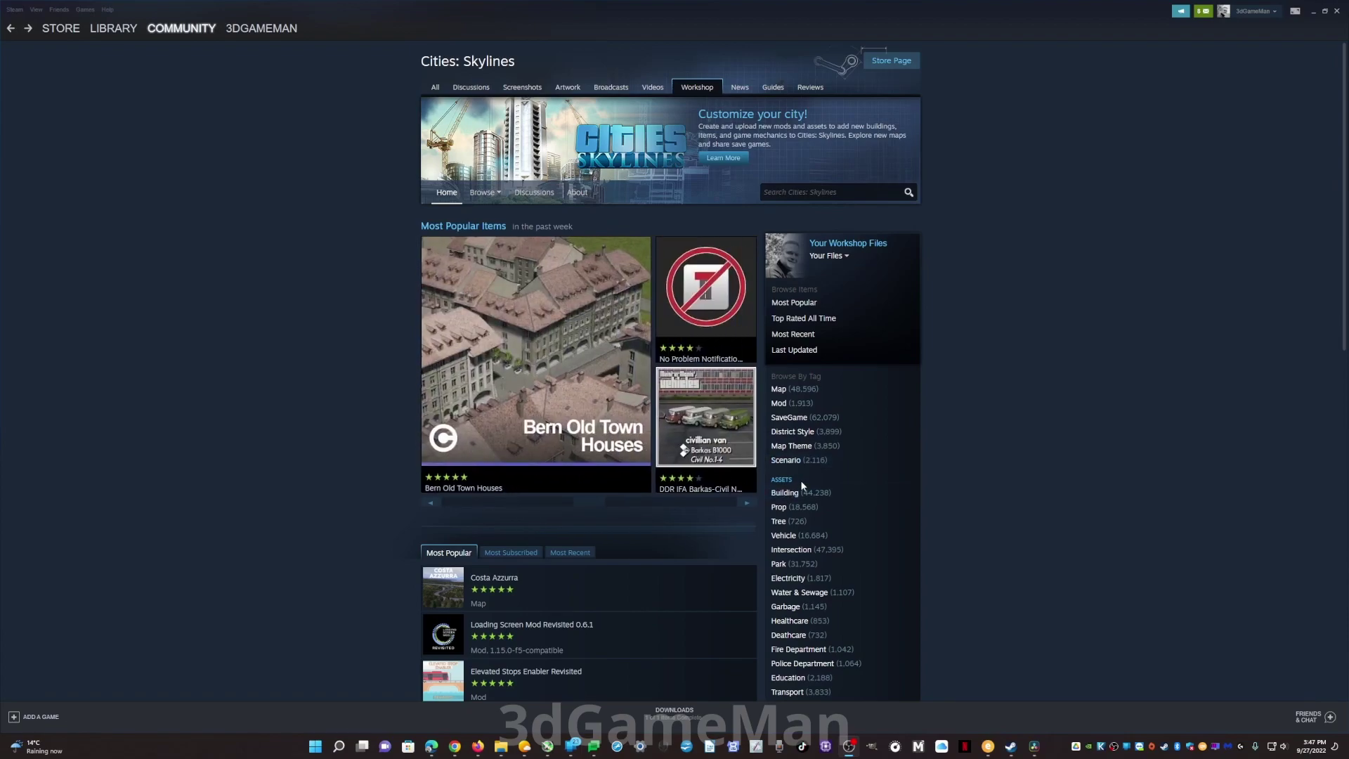
In the Steam client, examine the Workshop's popular items and the full list of asset tags.
scroll(800, 479, "down", 2)
scroll(832, 591, "down", 2)
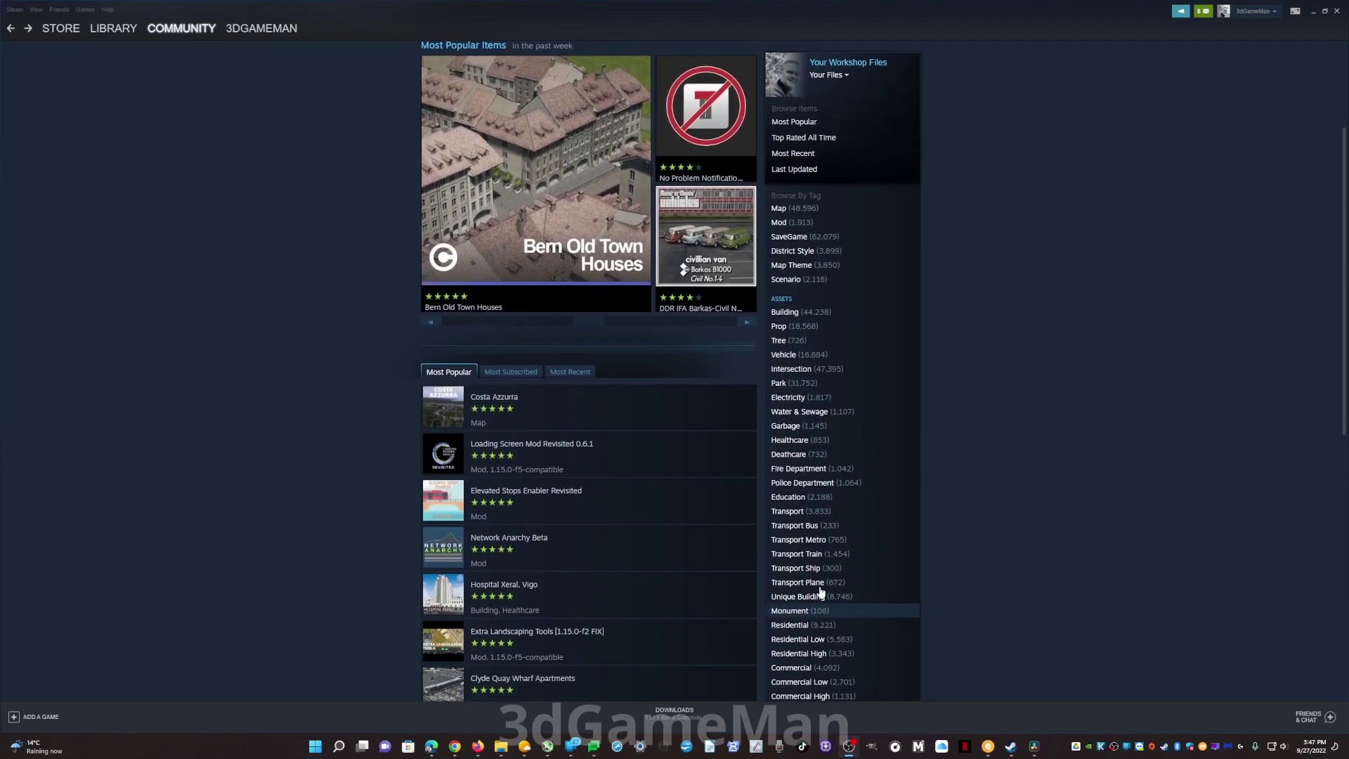
scroll(825, 577, "up", 4)
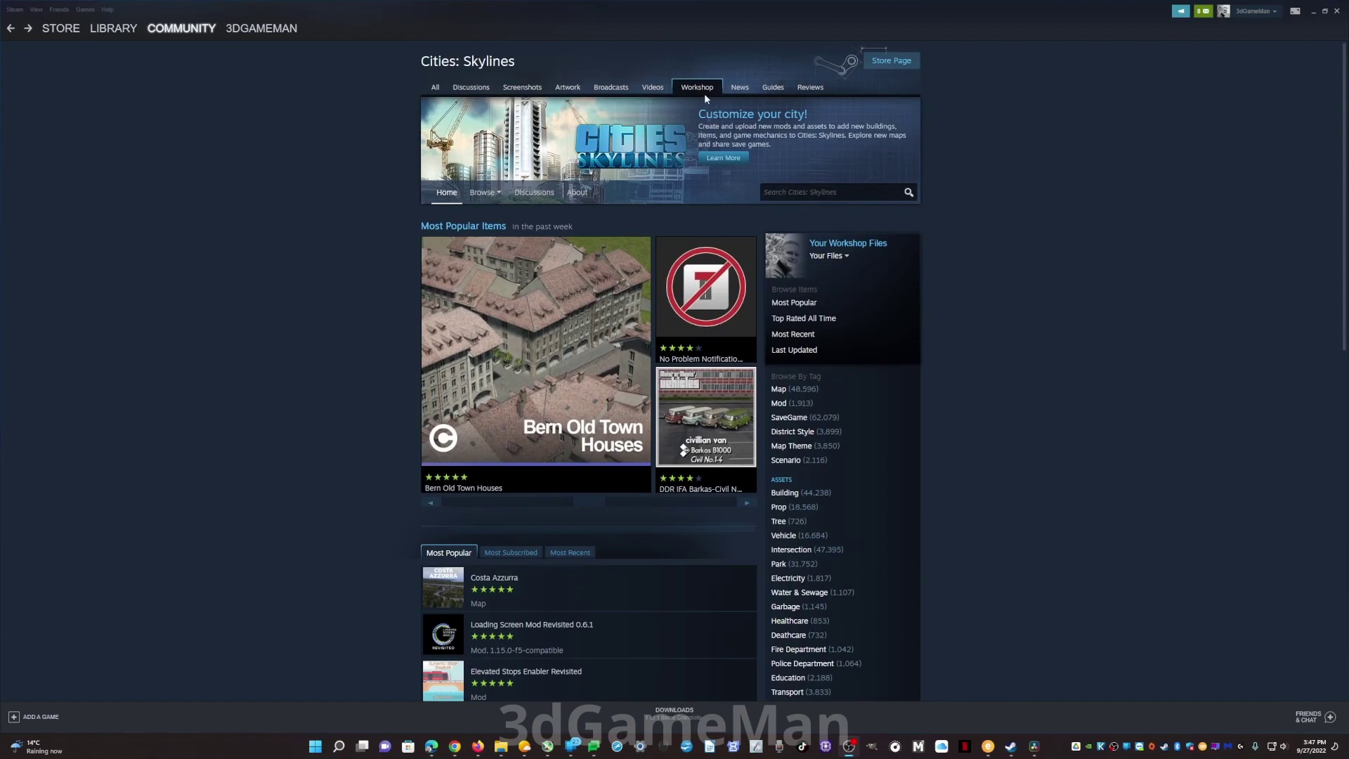